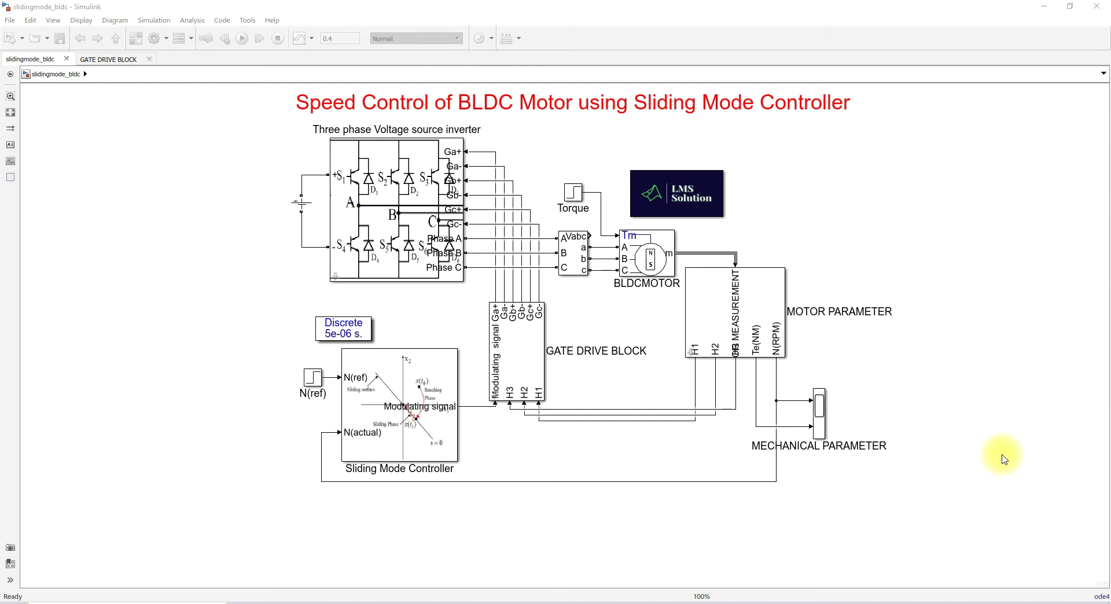
Step: Mark the DC source, three-phase inverter, BLDC motor, MOTOR PARAMETER label and that block's output ports with the screen pen
key("ctrl+shift+d")
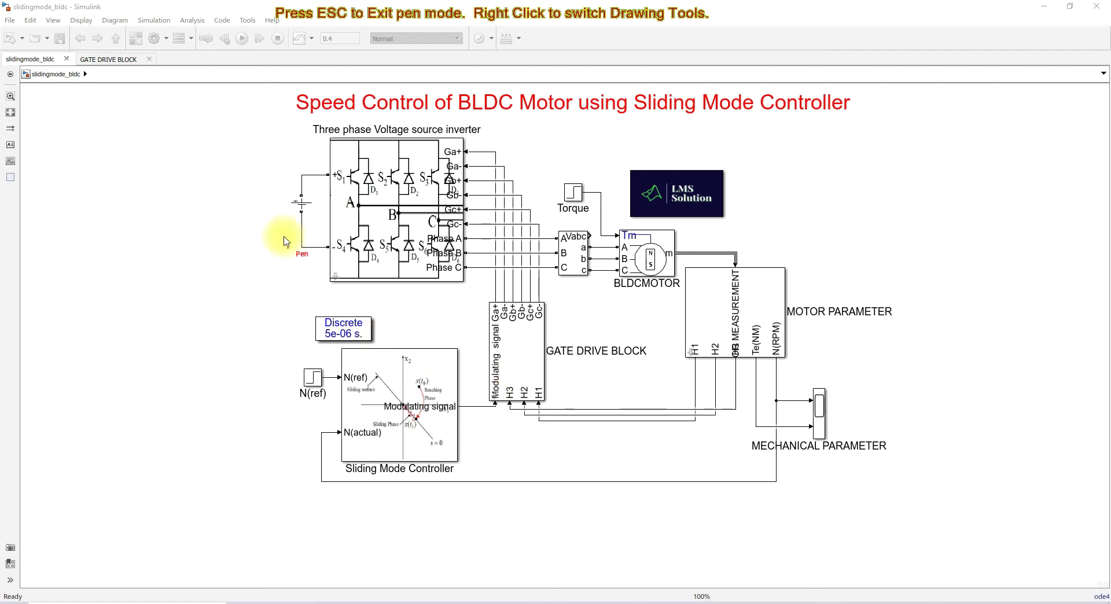
left_click_drag(288, 221, 307, 222)
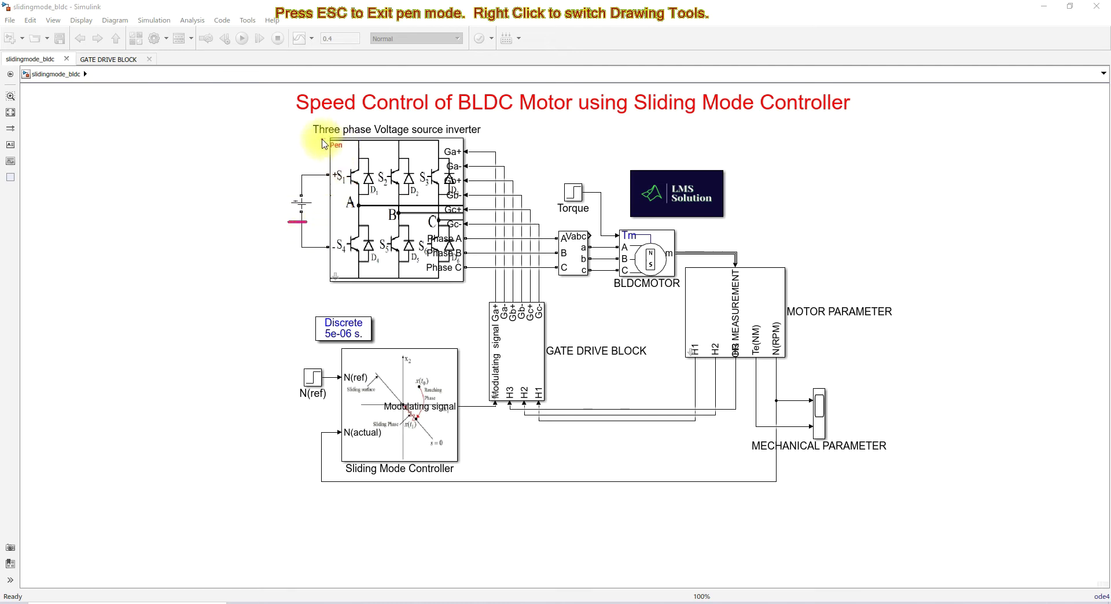
left_click_drag(322, 142, 474, 146)
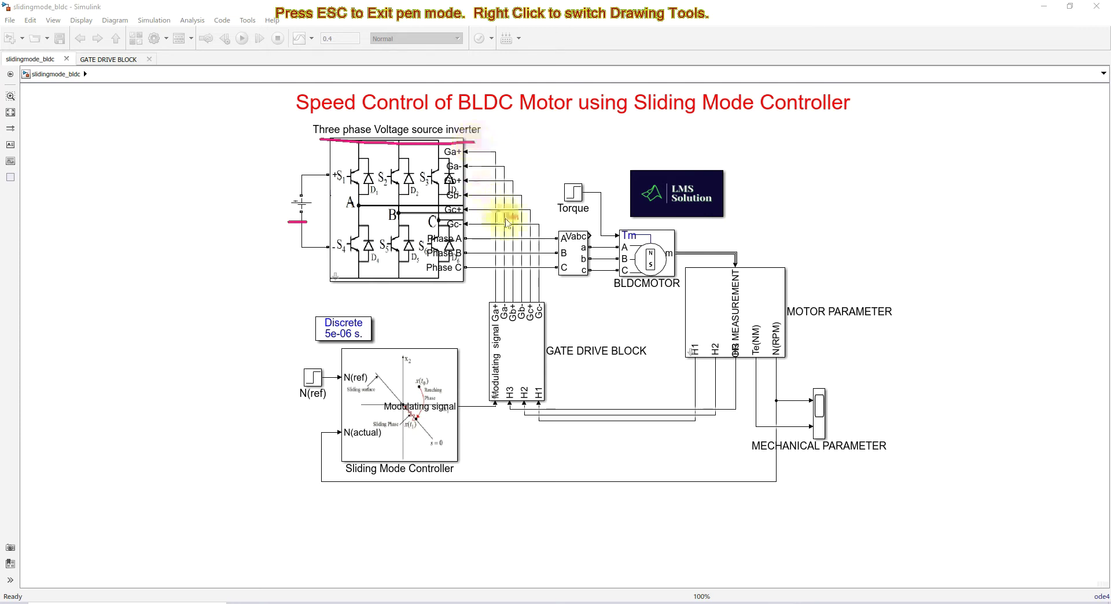
left_click_drag(606, 296, 680, 297)
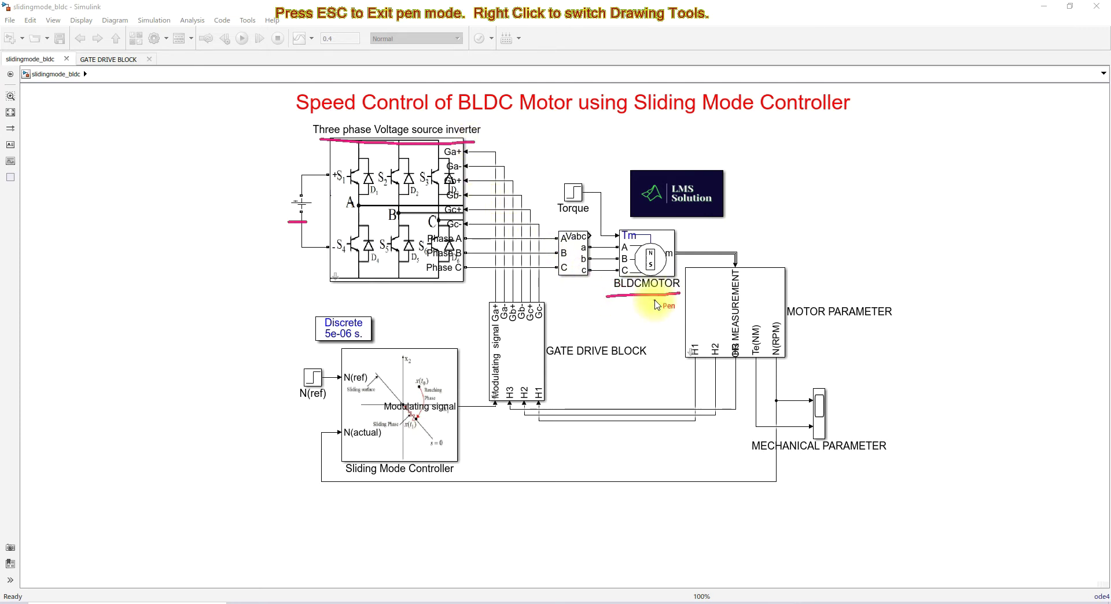
mouse_move(794, 324)
left_mouse_down()
mouse_move(905, 325)
mouse_move(912, 312)
mouse_move(884, 294)
left_mouse_up()
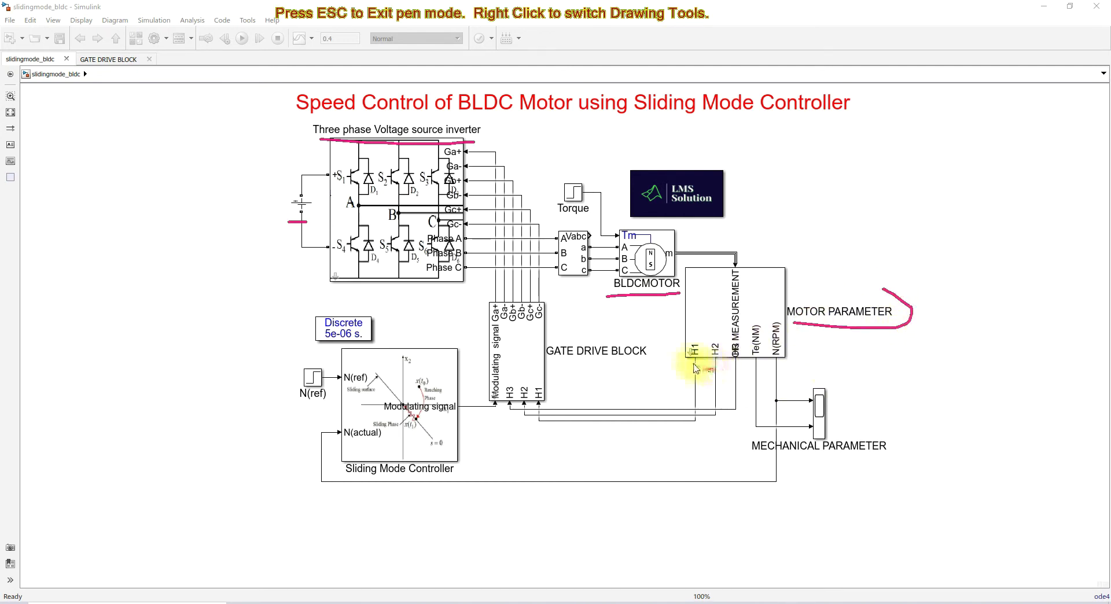
left_click_drag(690, 366, 787, 365)
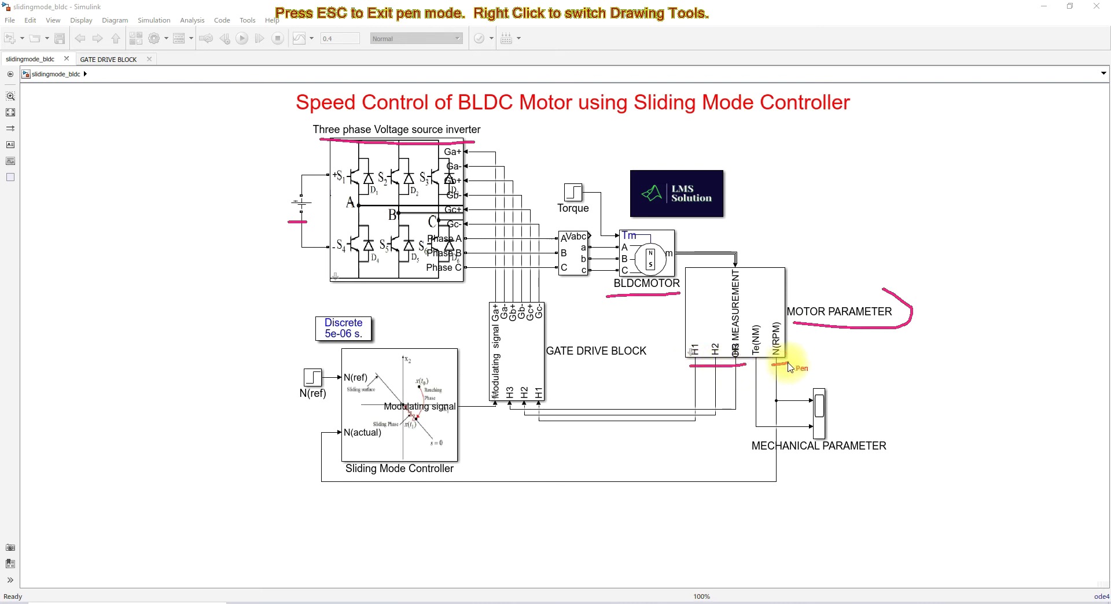
left_click_drag(751, 369, 760, 370)
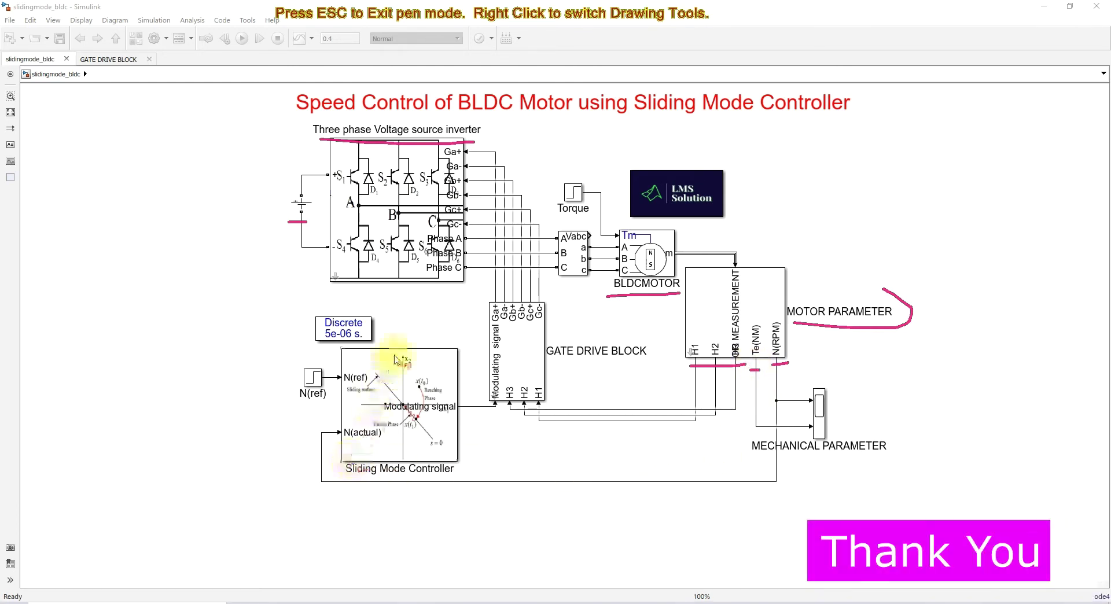
Step: Draw pen arrows at the Sliding Mode Controller block and its N(ref) input, and leave pen mode
left_click_drag(400, 326, 399, 346)
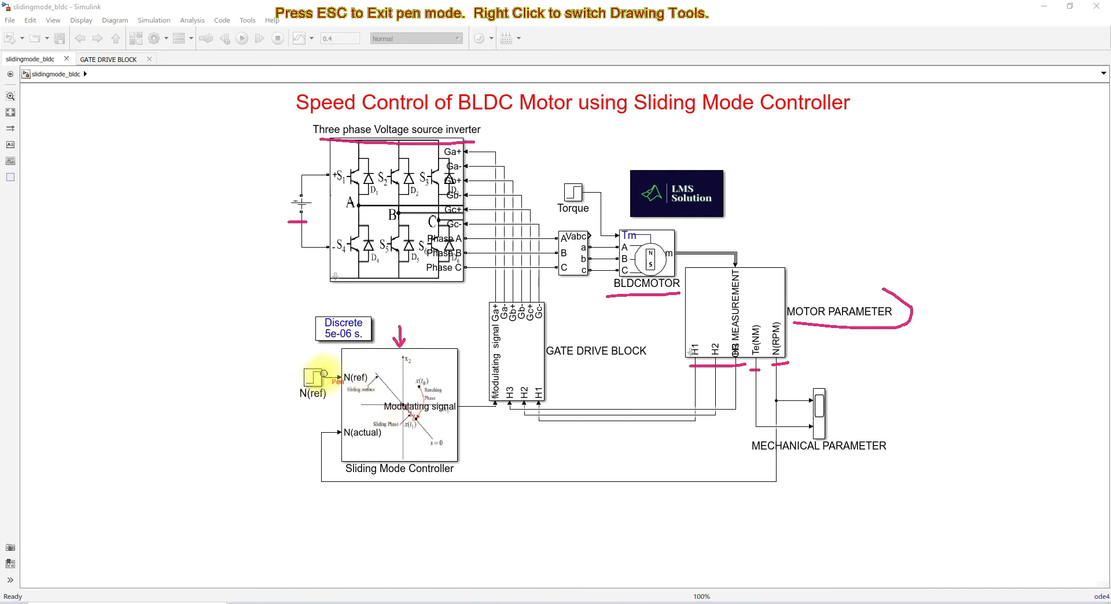
mouse_move(311, 365)
left_mouse_down()
mouse_move(339, 365)
mouse_move(334, 374)
left_mouse_up()
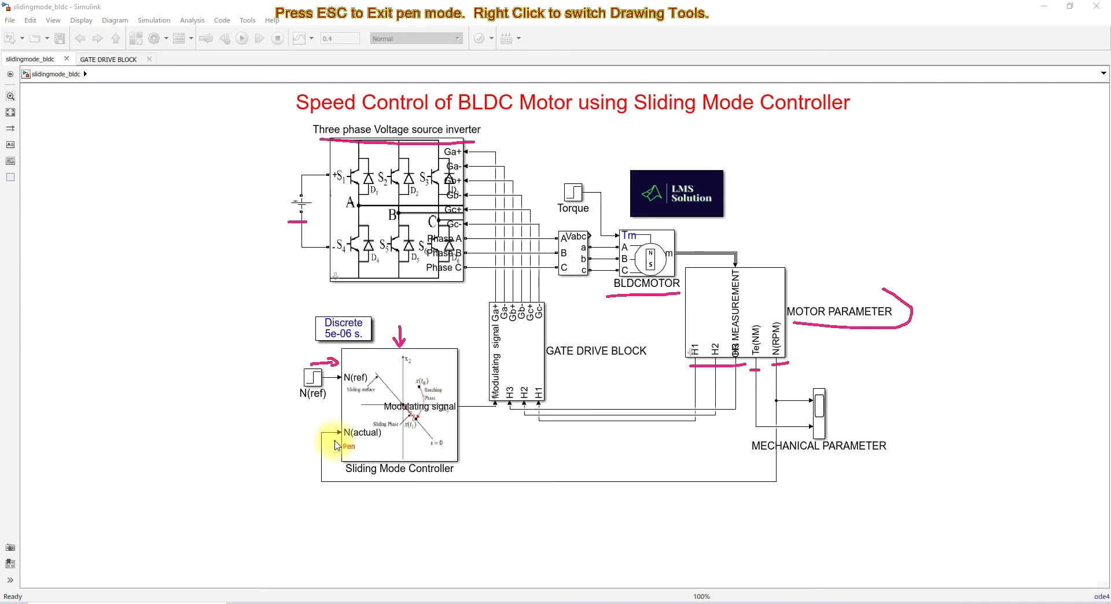
key("Escape")
Step: Open the Sliding Mode Controller subsystem and point out its sum block with the N(ref) and N(actual) inputs
double_click(397, 412)
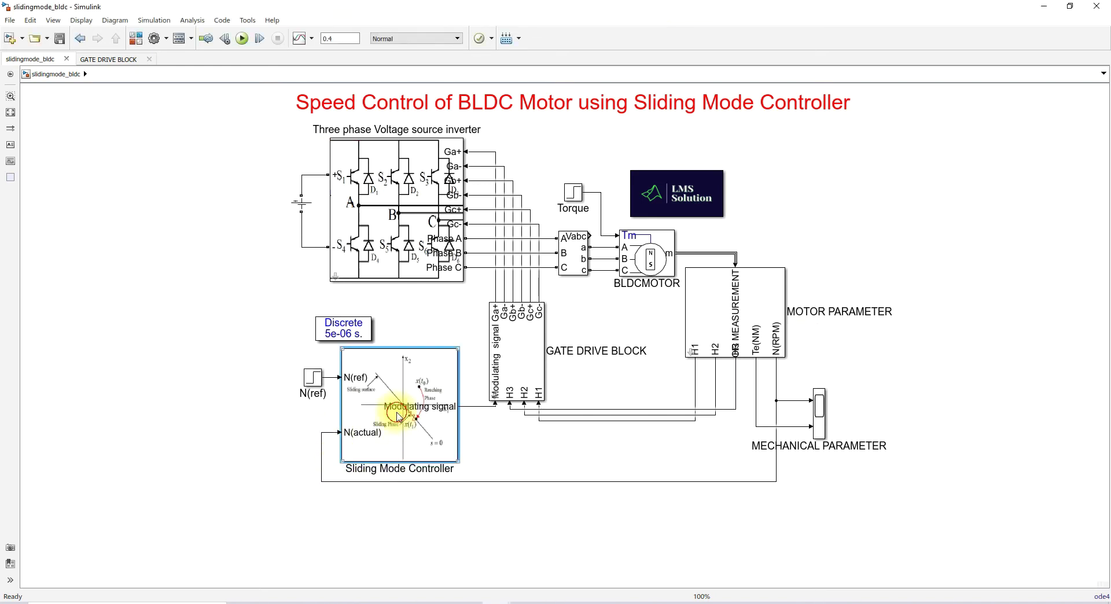
left_click(72, 120)
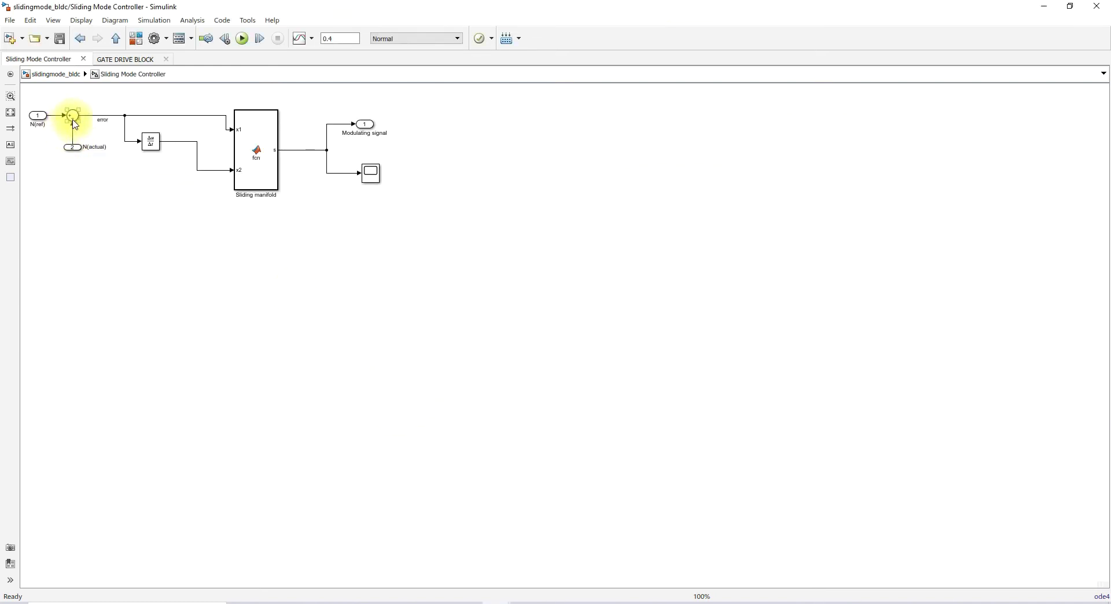
left_click(38, 122)
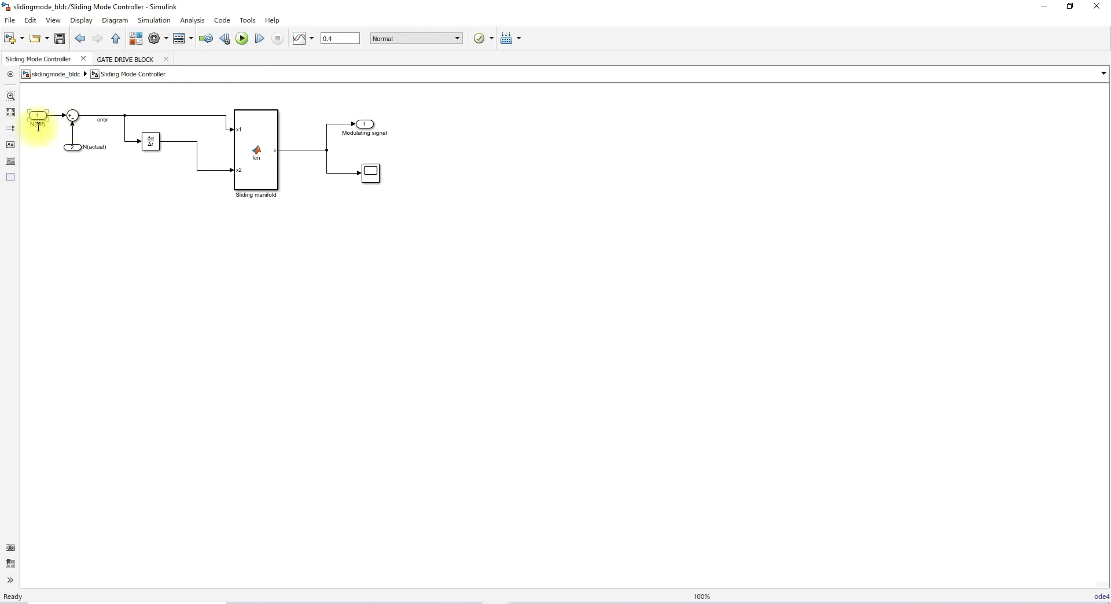
left_click(55, 140)
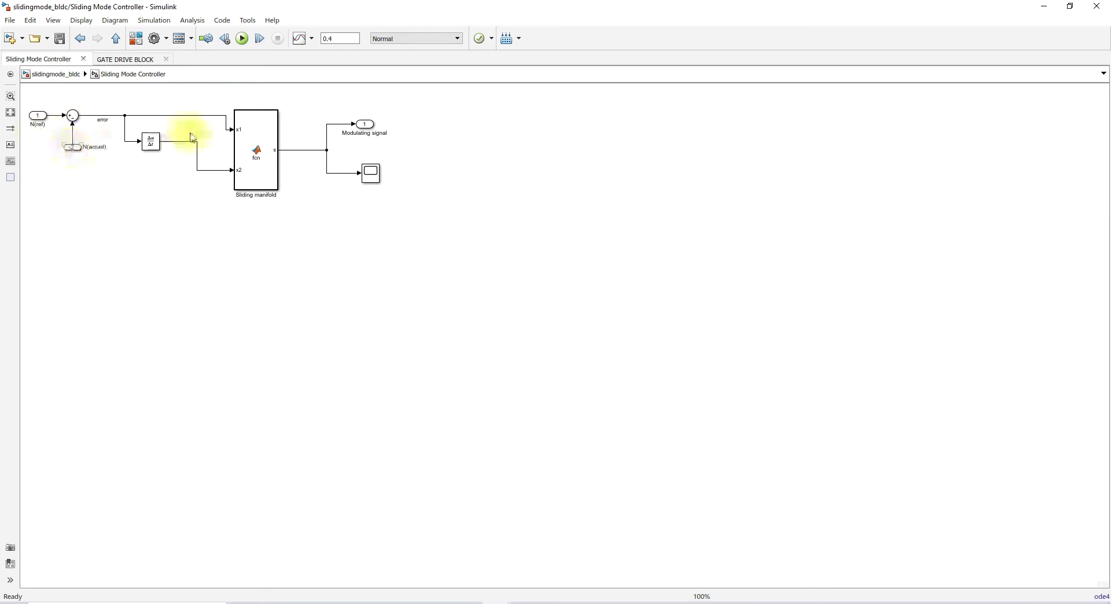
Step: Tick the error and derivative signal lines with the screen pen and underline the x1 and x2 inputs of Sliding manifold
key("F10")
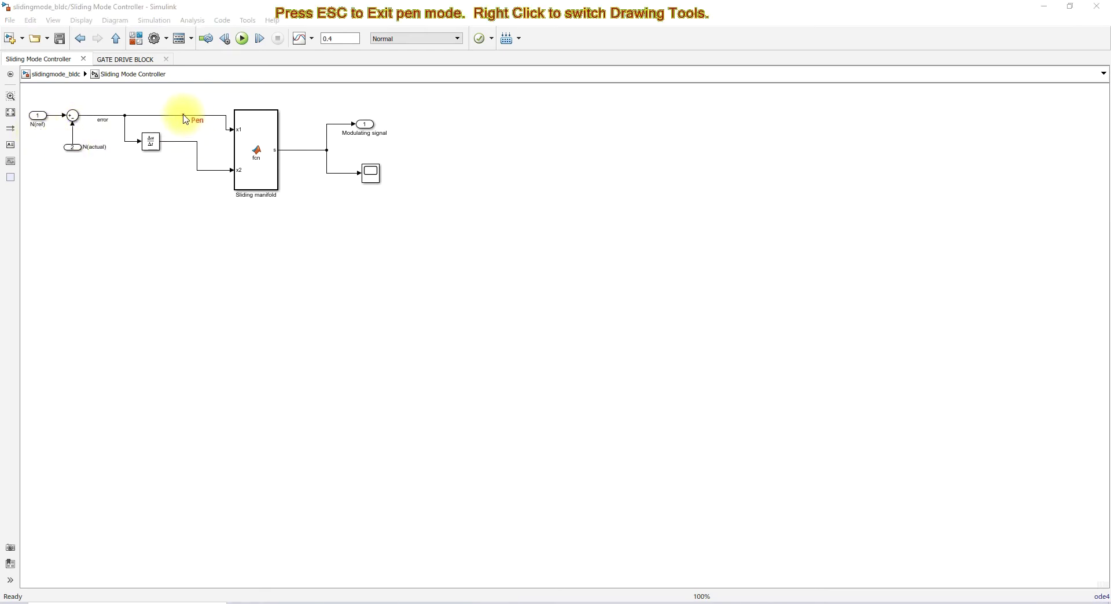
left_click_drag(183, 111, 200, 103)
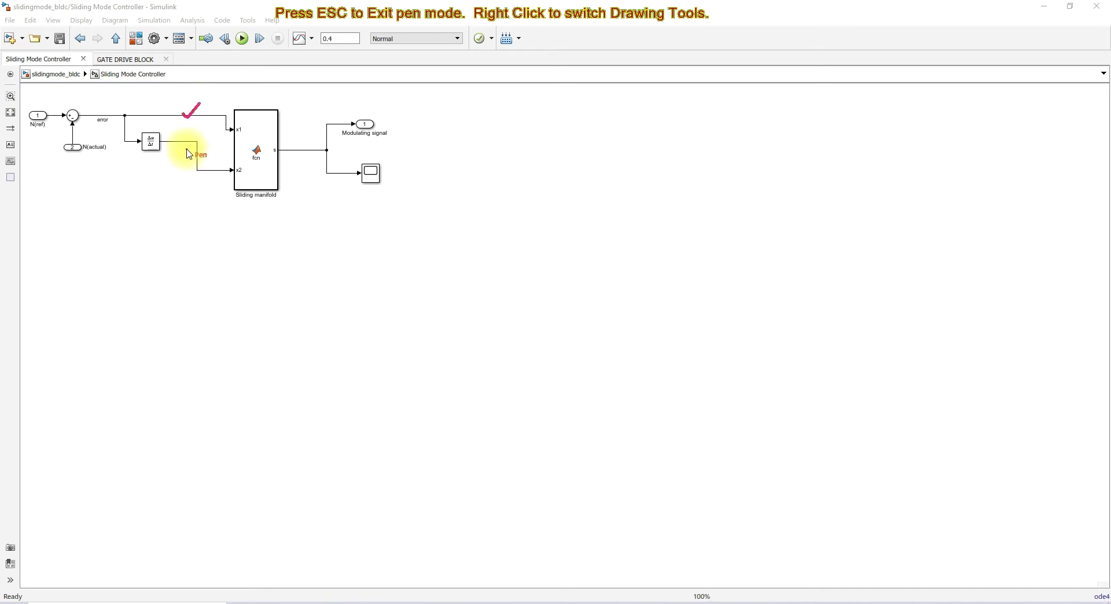
left_click_drag(187, 145, 196, 141)
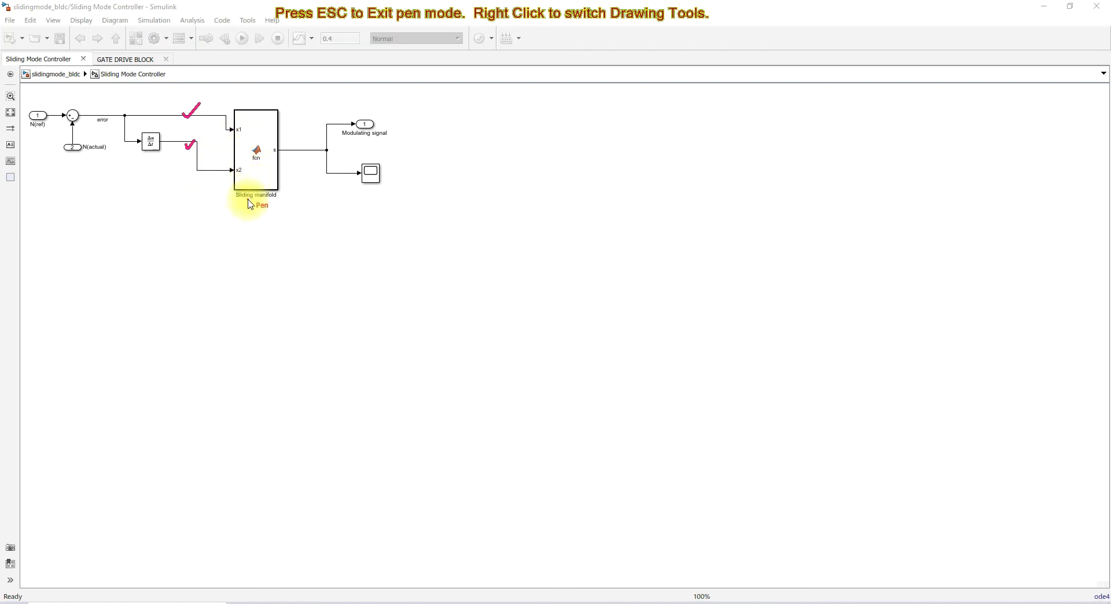
left_click_drag(225, 134, 240, 134)
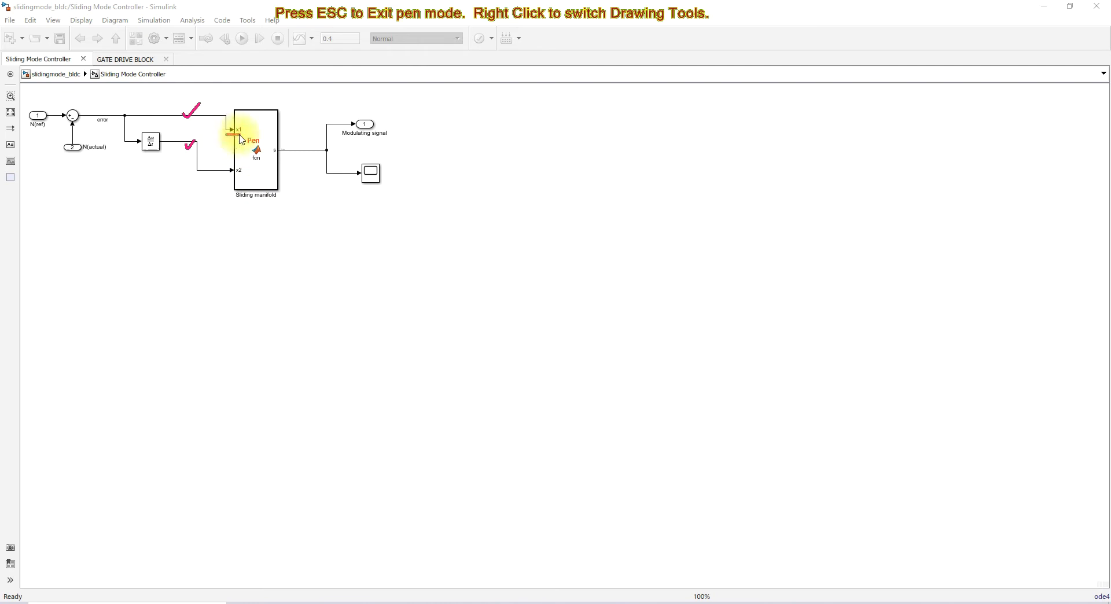
left_click_drag(229, 172, 241, 172)
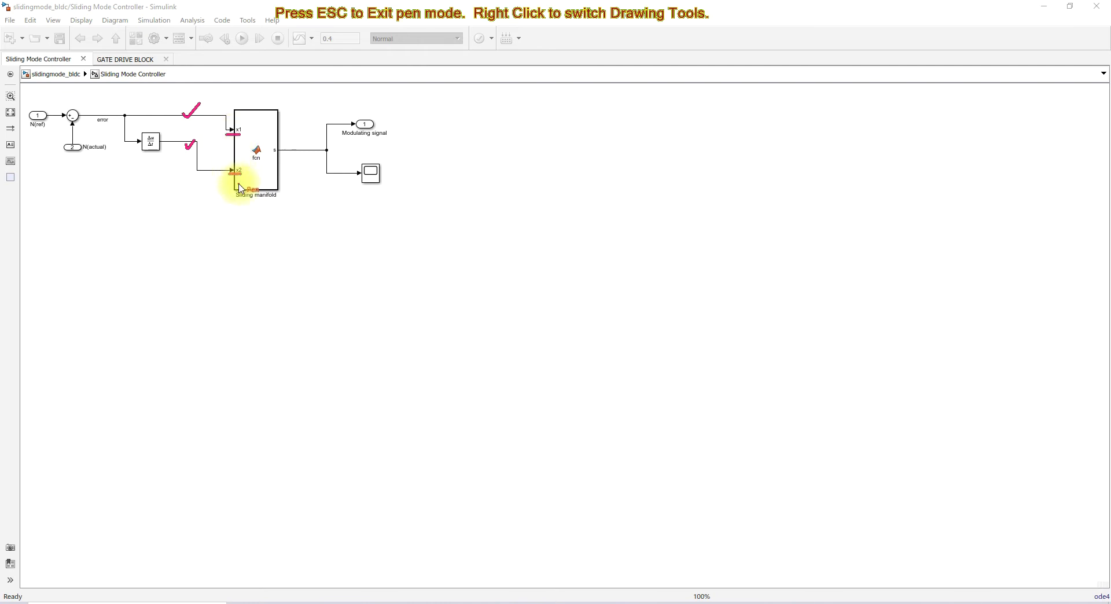
key("Escape")
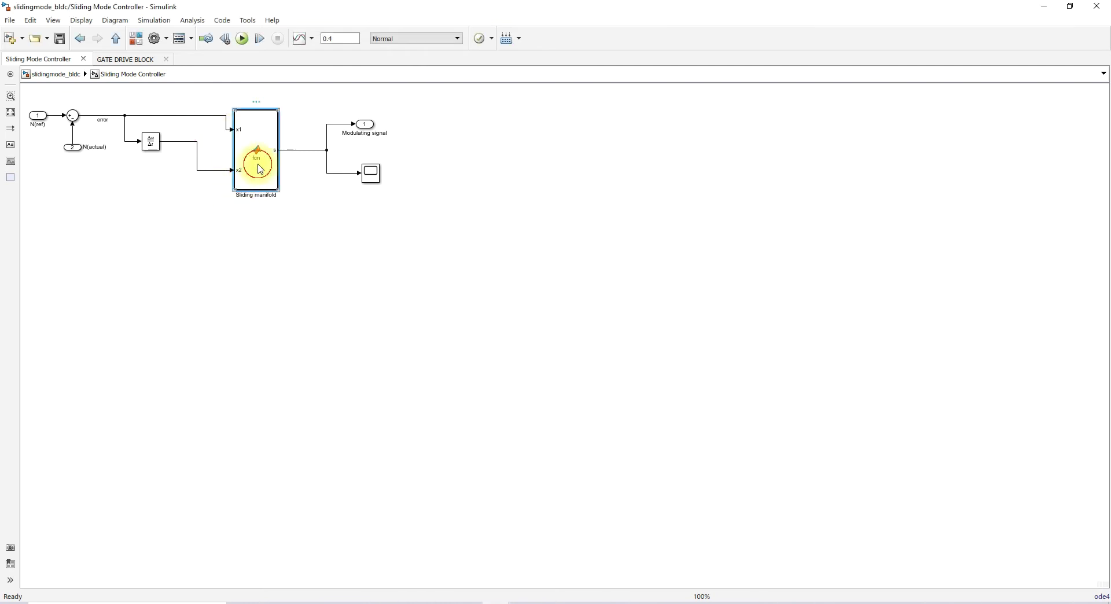
Step: Open the Sliding manifold function code, examine the equation for s on line 2, and close the editor
double_click(256, 159)
left_click_drag(281, 158, 237, 129)
left_click(278, 159)
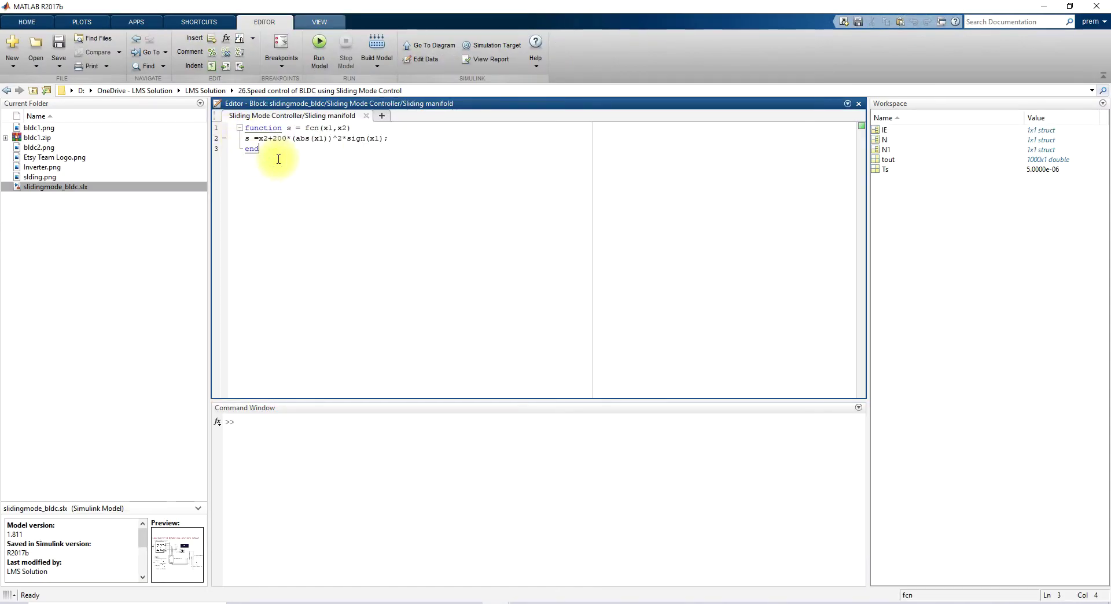
left_click_drag(243, 141, 386, 140)
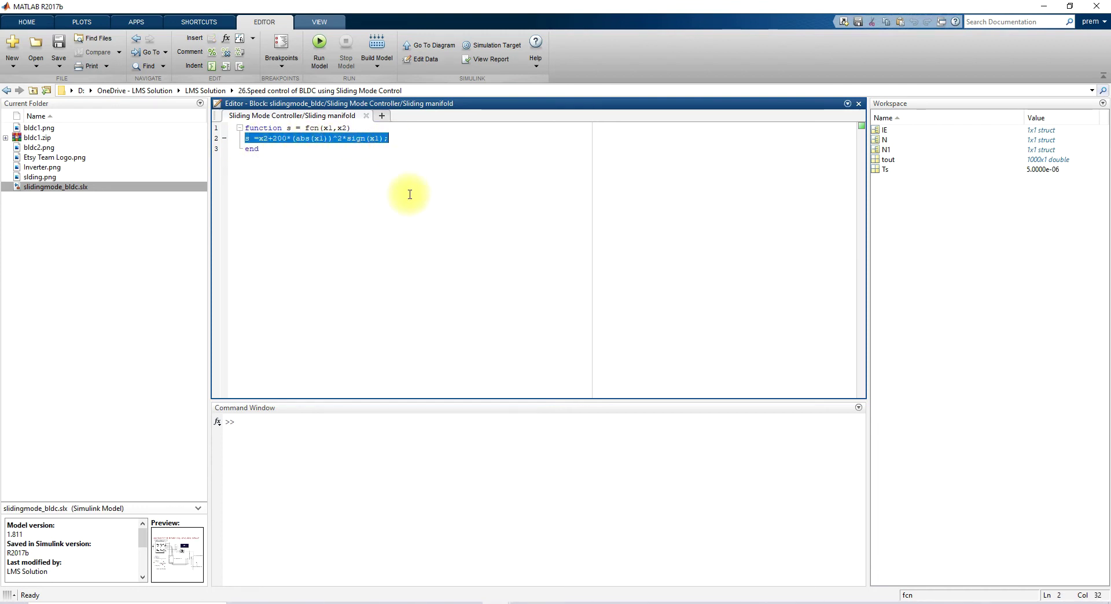
left_click(253, 149)
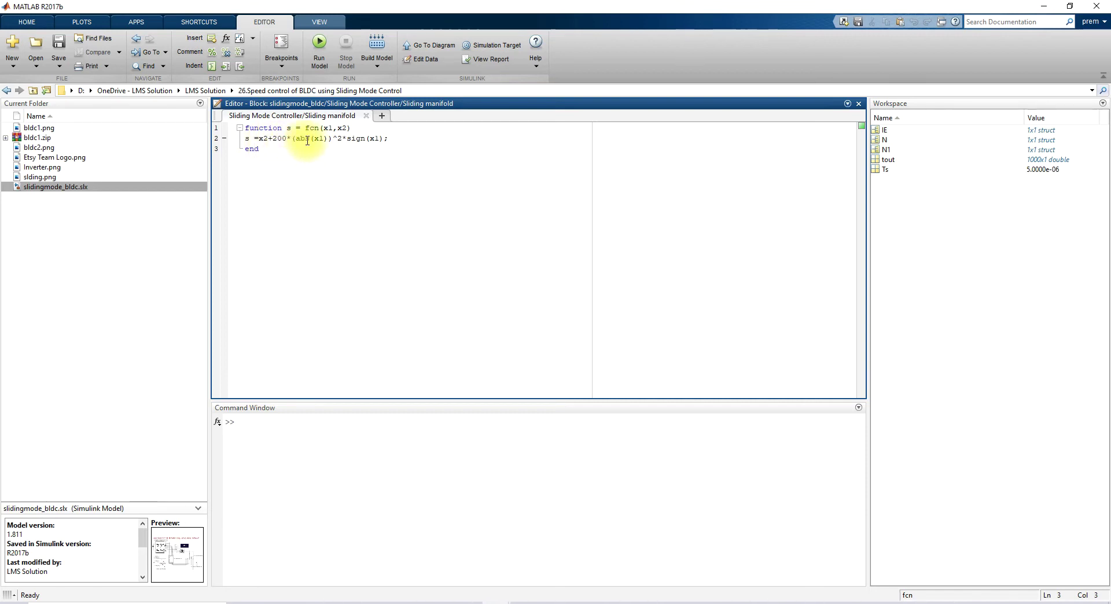
left_click(365, 119)
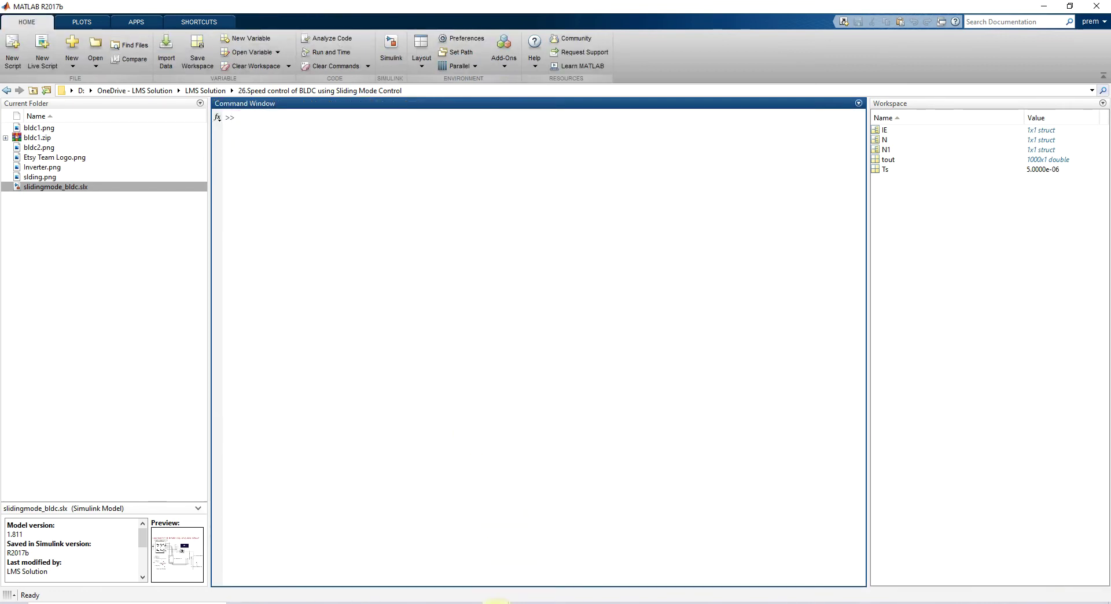
Step: Switch back from MATLAB to the Simulink window and return to the top level of slidingmode_bldc
mouse_move(476, 596)
left_click(533, 556)
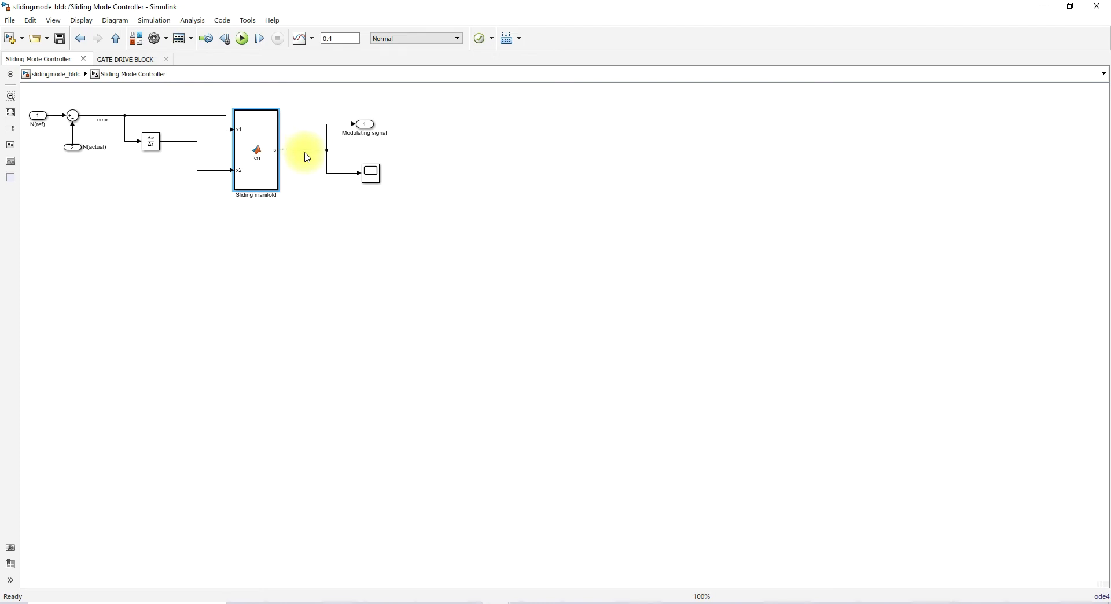
left_click(115, 38)
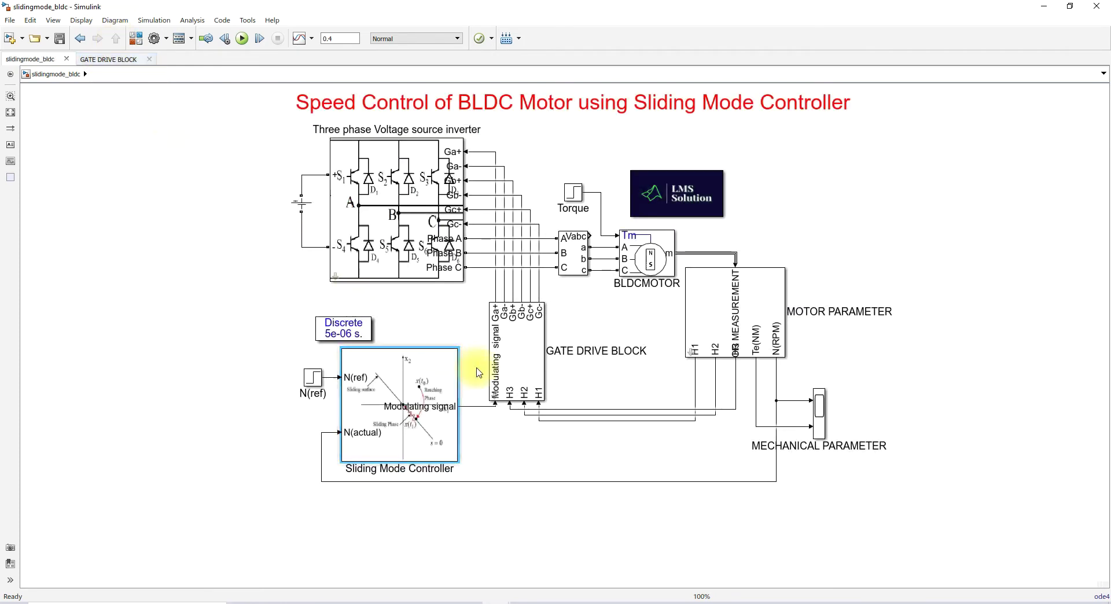
Step: Open the GATE DRIVE BLOCK subsystem and mark the modulating signal, the scaled carrier signal and the comparator output with pen arrows
left_click(508, 435)
left_click(529, 377)
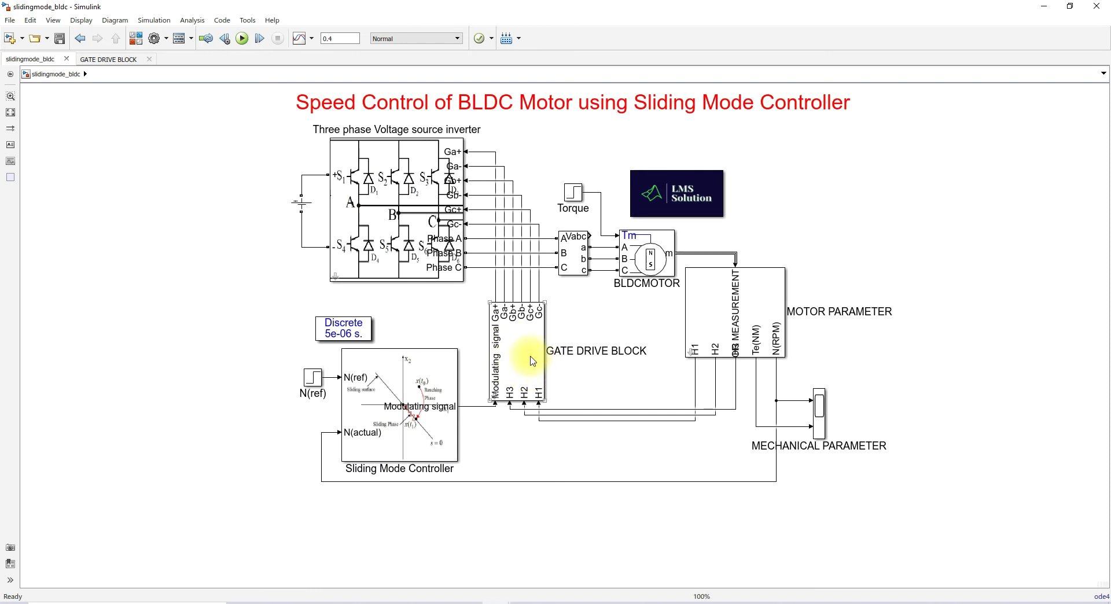
double_click(496, 400)
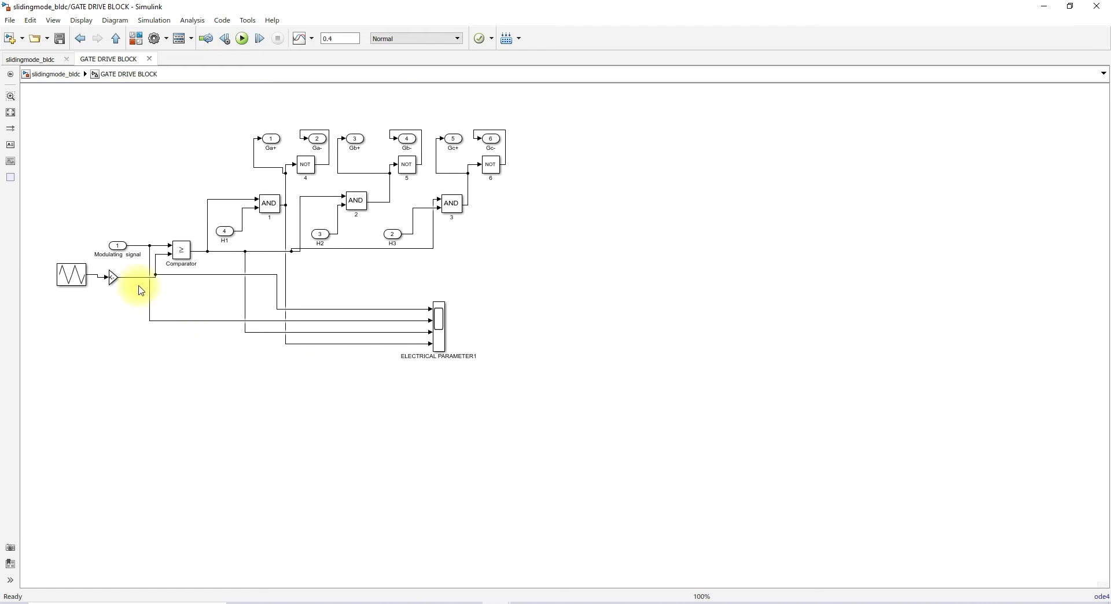
key("F9")
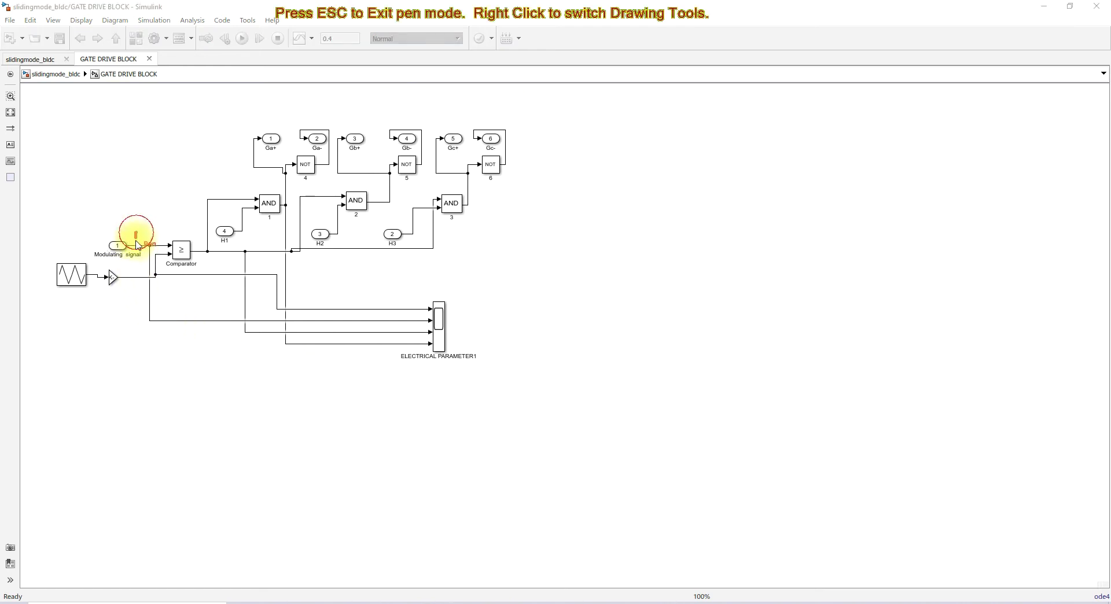
left_click_drag(134, 247, 135, 248)
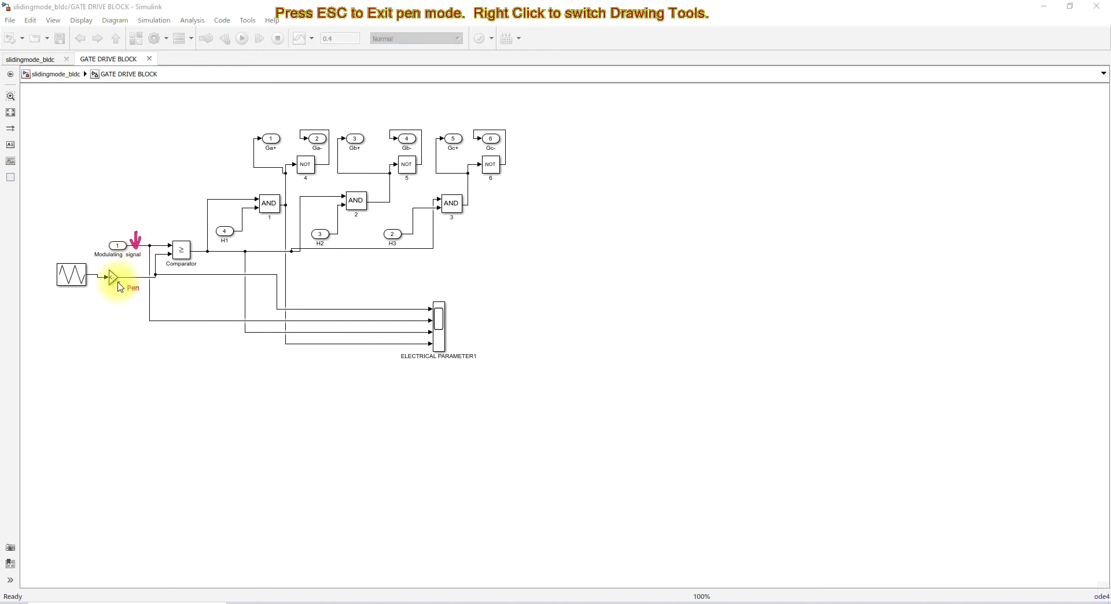
left_click_drag(144, 292, 142, 286)
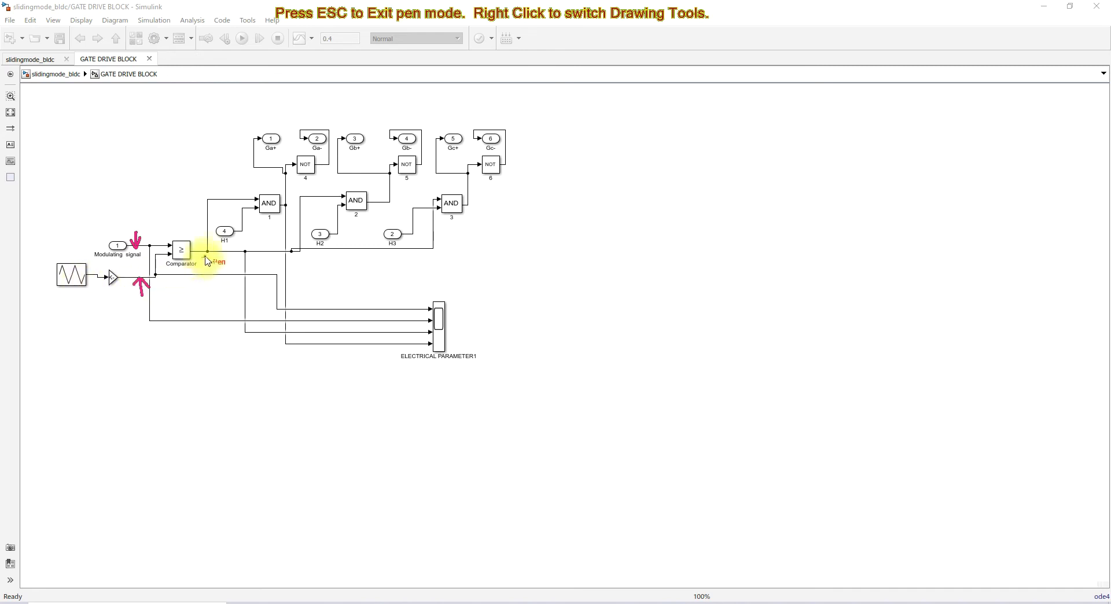
mouse_move(205, 260)
left_mouse_down()
mouse_move(206, 271)
mouse_move(207, 258)
left_mouse_up()
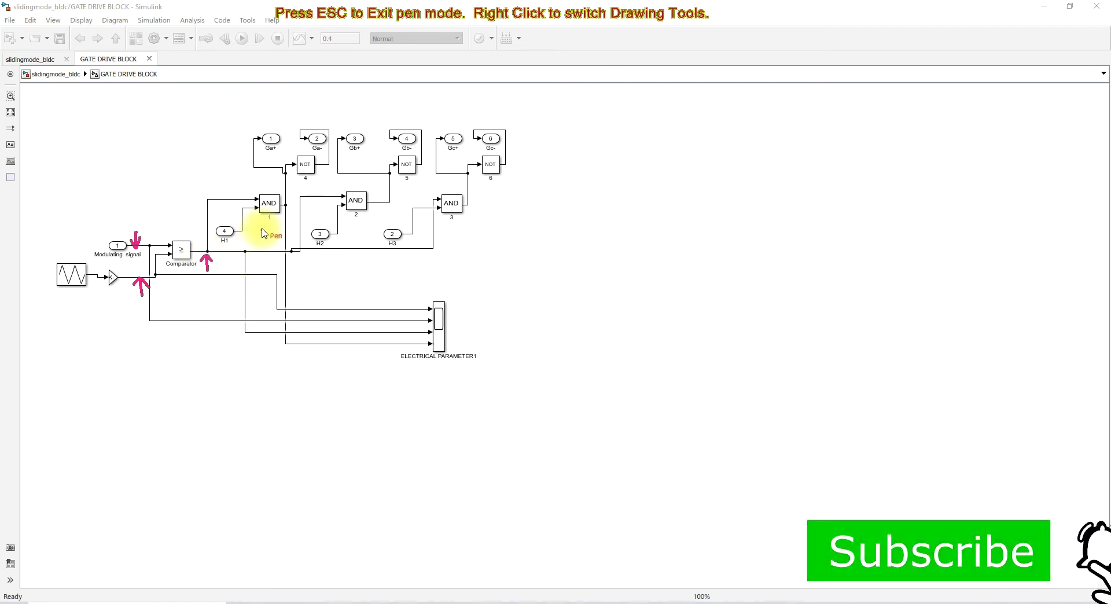
Step: Underline H1, H2 and H3 and circle the Ga+ to Gc- outputs with the pen, and return to the top-level model
left_click_drag(213, 246, 228, 247)
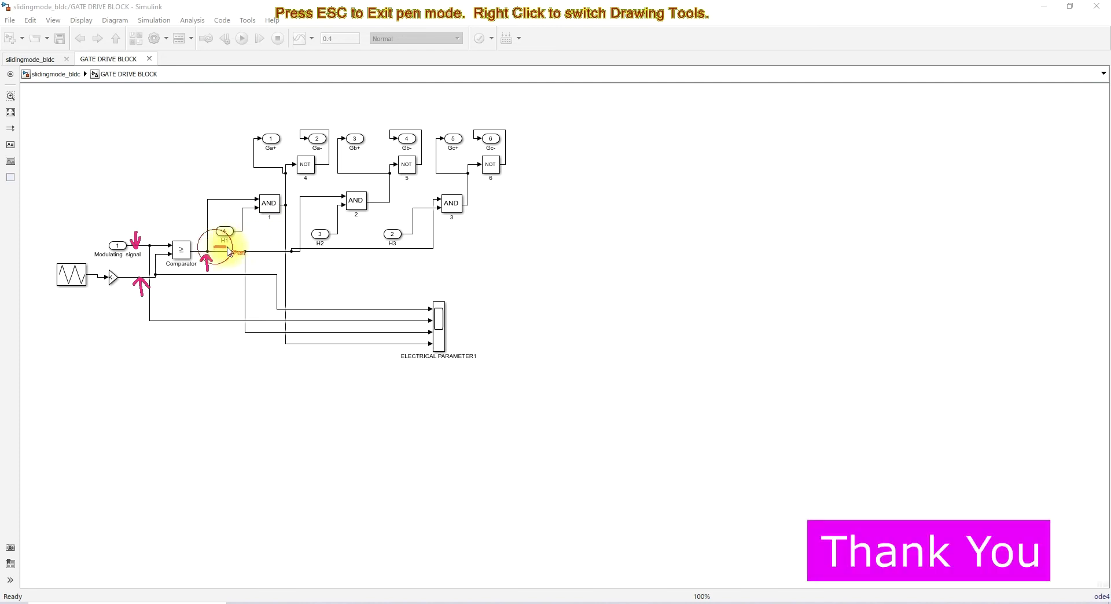
left_click_drag(312, 250, 411, 255)
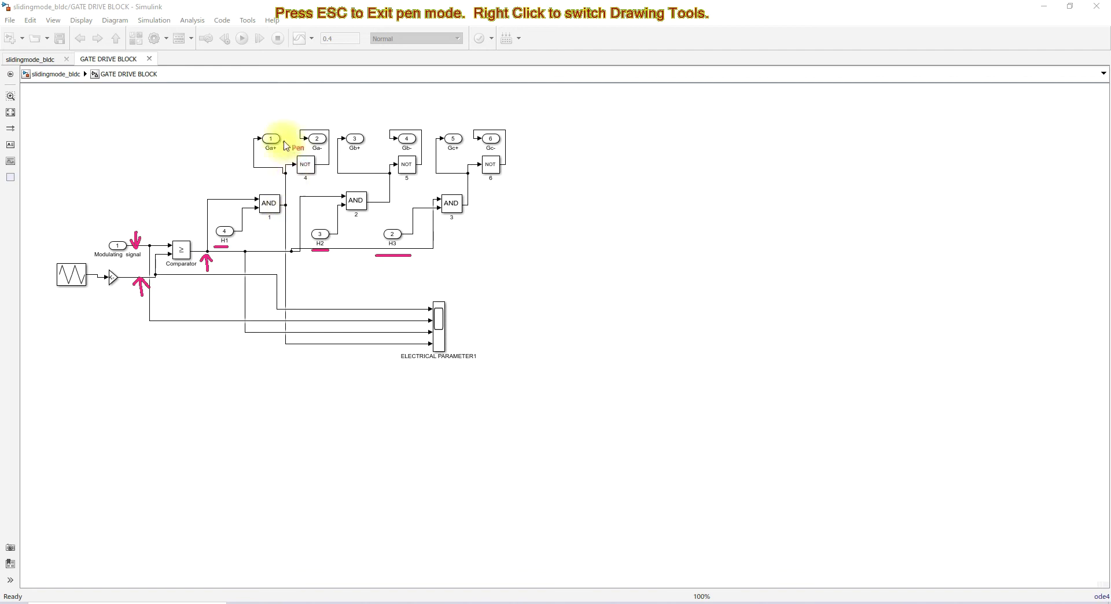
mouse_move(475, 121)
left_mouse_down()
mouse_move(299, 119)
mouse_move(261, 127)
mouse_move(238, 152)
mouse_move(245, 166)
mouse_move(328, 184)
mouse_move(486, 185)
mouse_move(513, 172)
mouse_move(515, 129)
mouse_move(463, 123)
left_mouse_up()
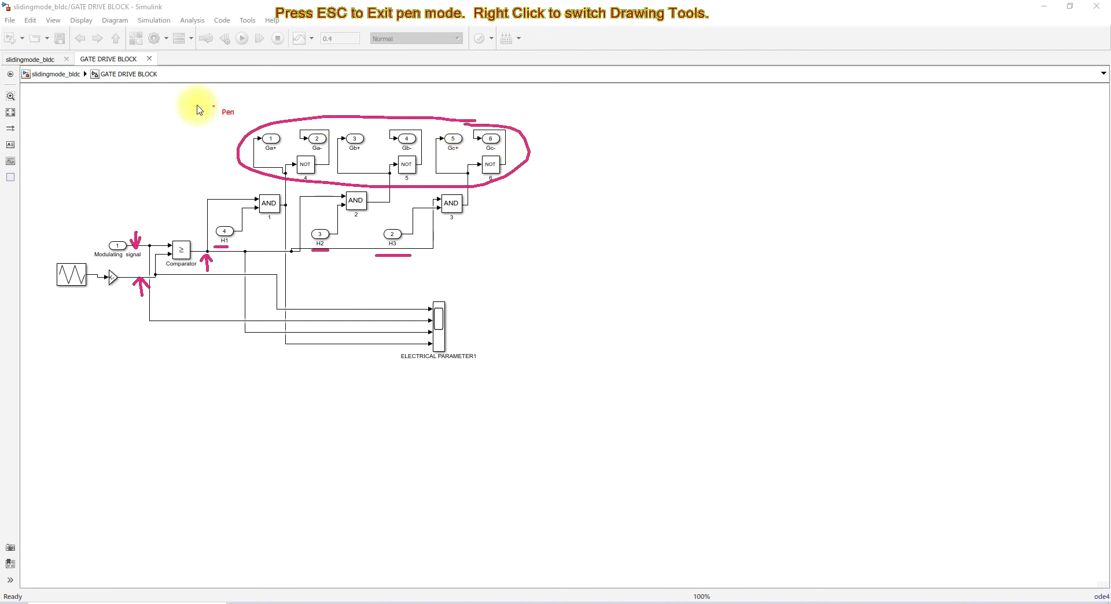
key("Escape")
left_click(66, 74)
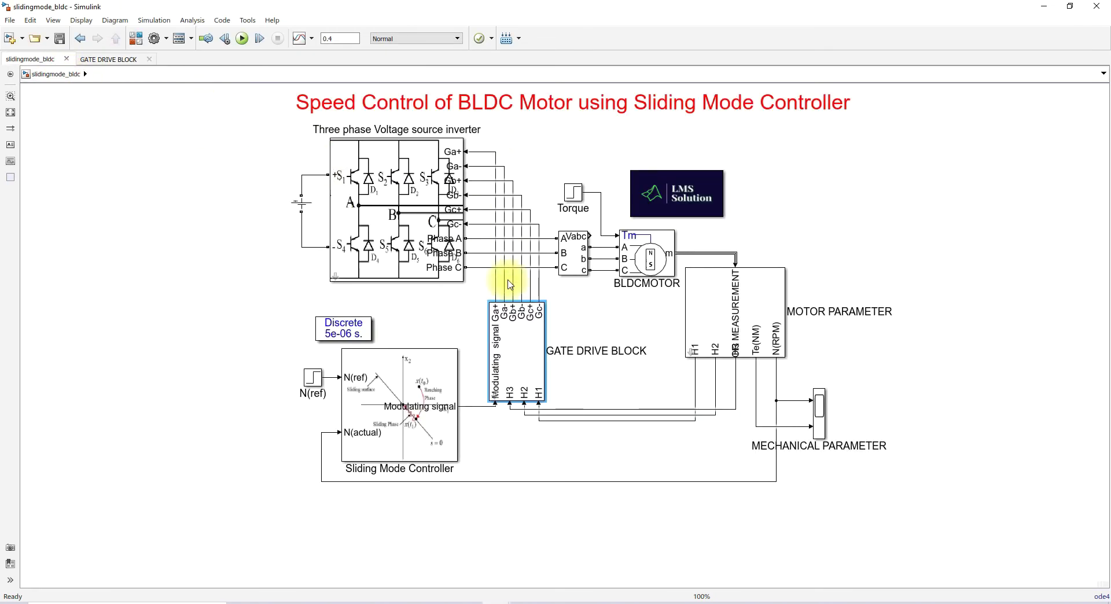
Step: Circle the GATE DRIVE BLOCK outputs with the pen and draw an arrow to the inverter's gate inputs
key("ctrl+alt+p")
mouse_move(488, 289)
left_mouse_down()
mouse_move(549, 283)
mouse_move(509, 275)
mouse_move(495, 287)
left_mouse_up()
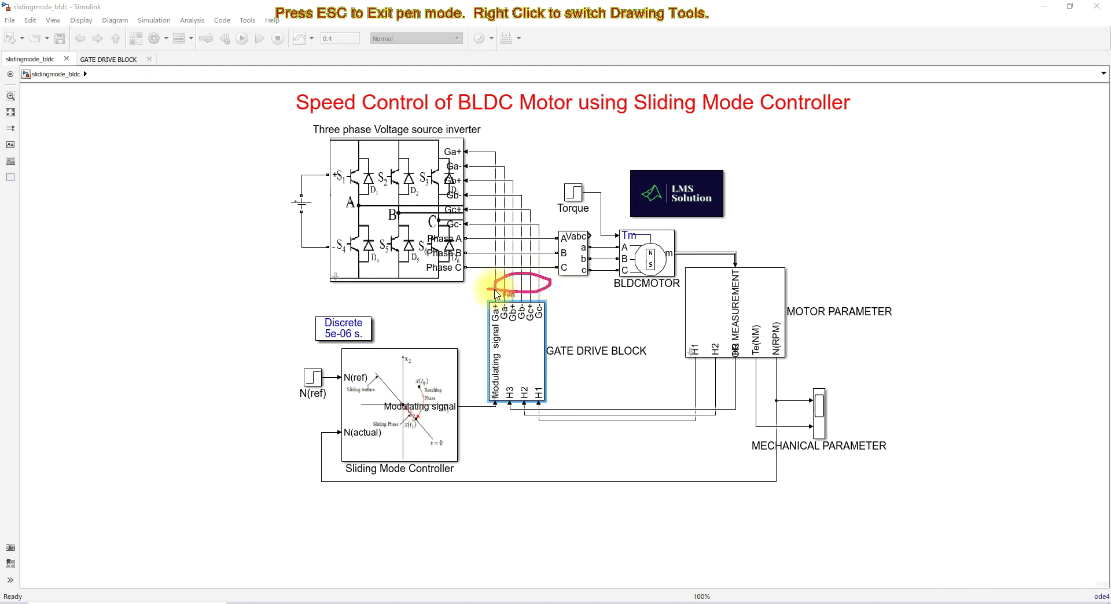
mouse_move(521, 253)
left_mouse_down()
mouse_move(513, 199)
mouse_move(472, 197)
left_mouse_up()
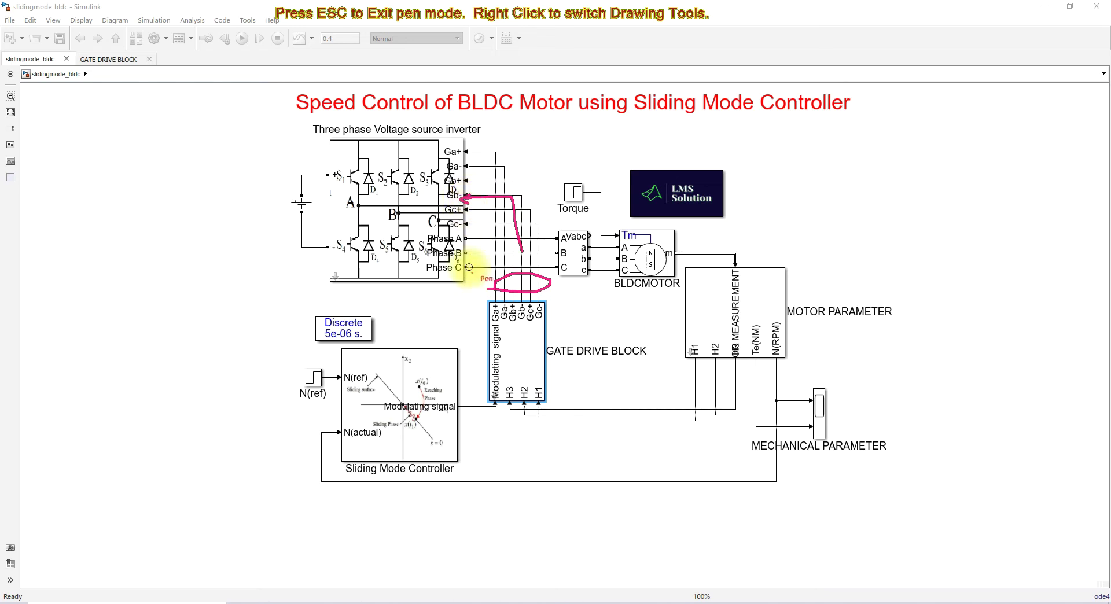
key("Escape")
Step: Check the Three phase Voltage source inverter's parameters, look under its mask at the switch circuit, and return to the top-level model
left_click(414, 207)
double_click(414, 207)
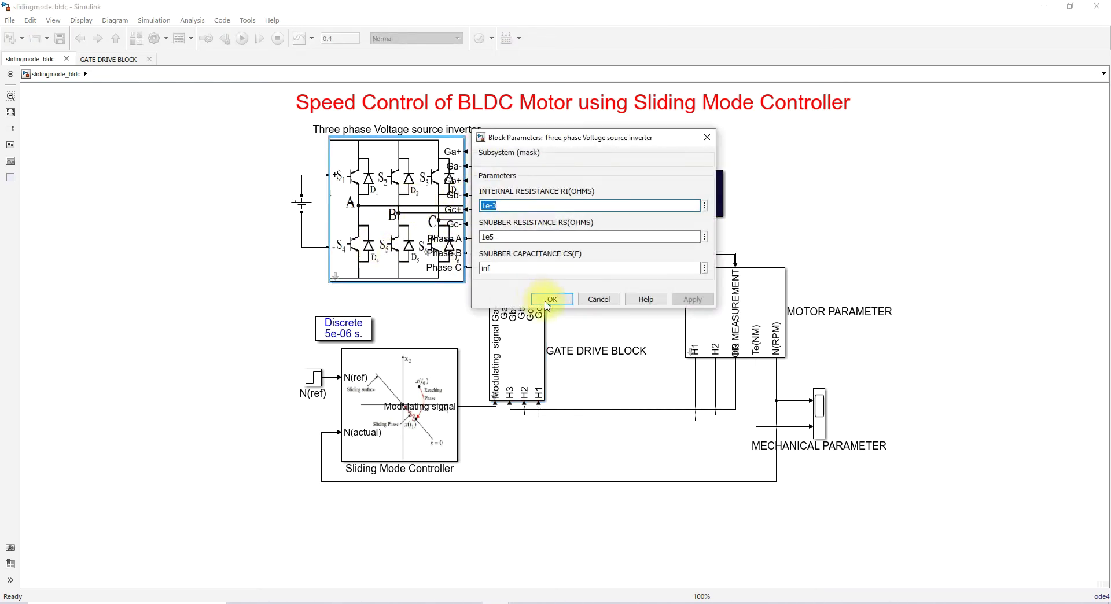
left_click(511, 298)
key("ctrl+u")
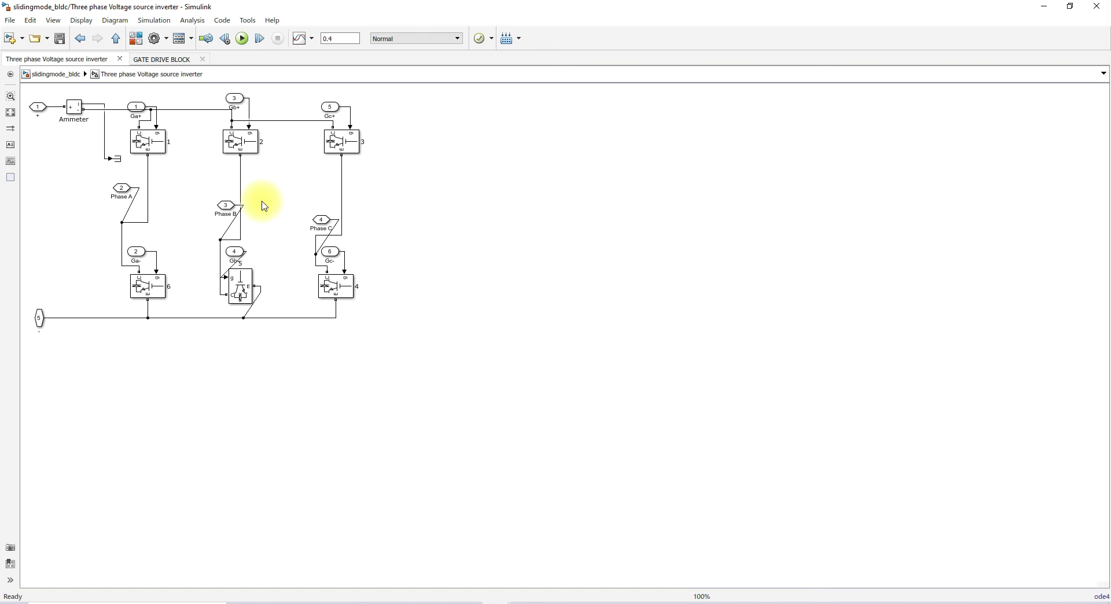
left_click(115, 38)
Step: Open the N(ref) step block's parameters, examine its initial value, step time and final value, and close the dialog
left_click(312, 382)
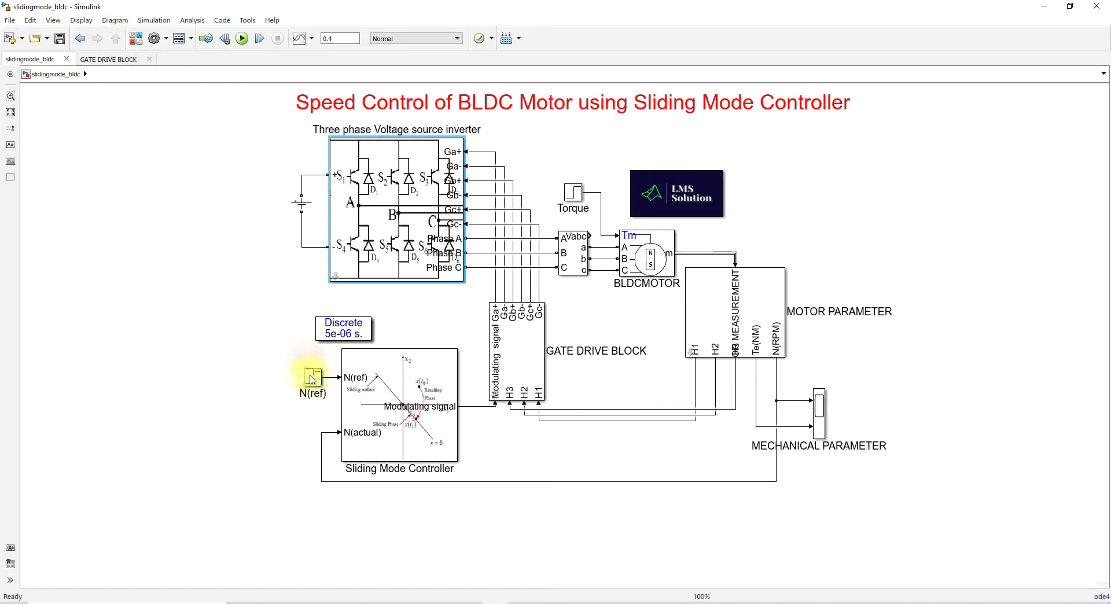
double_click(312, 383)
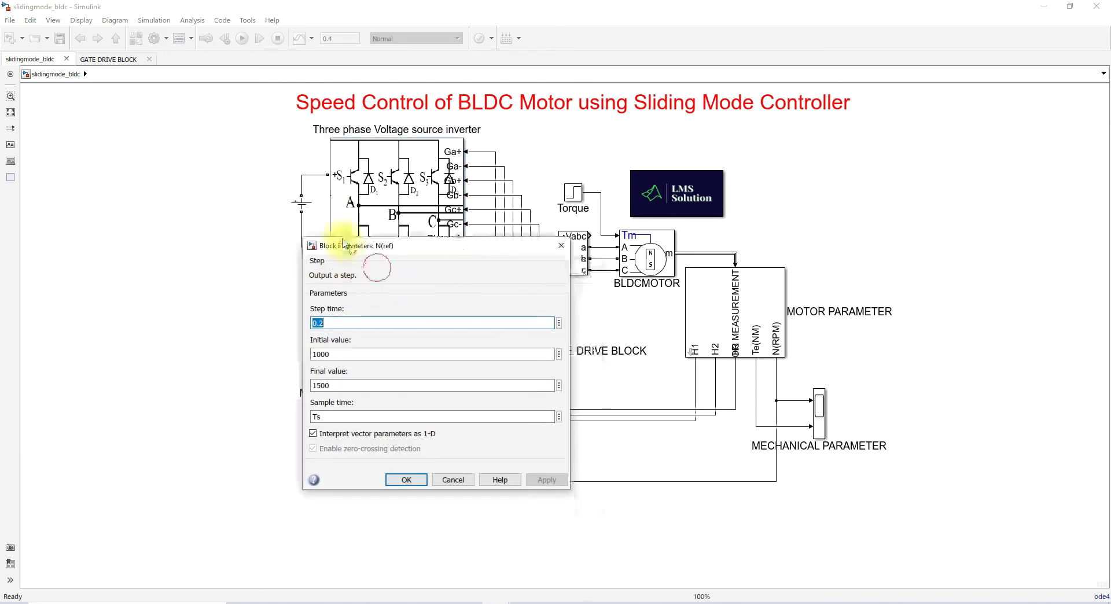
left_click_drag(345, 246, 241, 163)
double_click(245, 271)
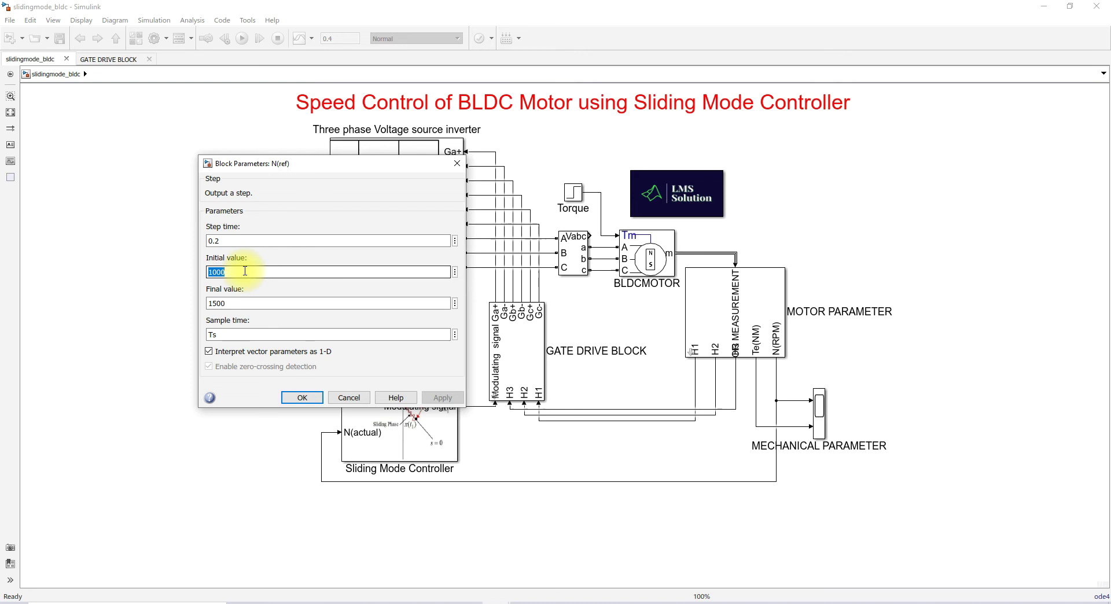
double_click(229, 241)
double_click(237, 305)
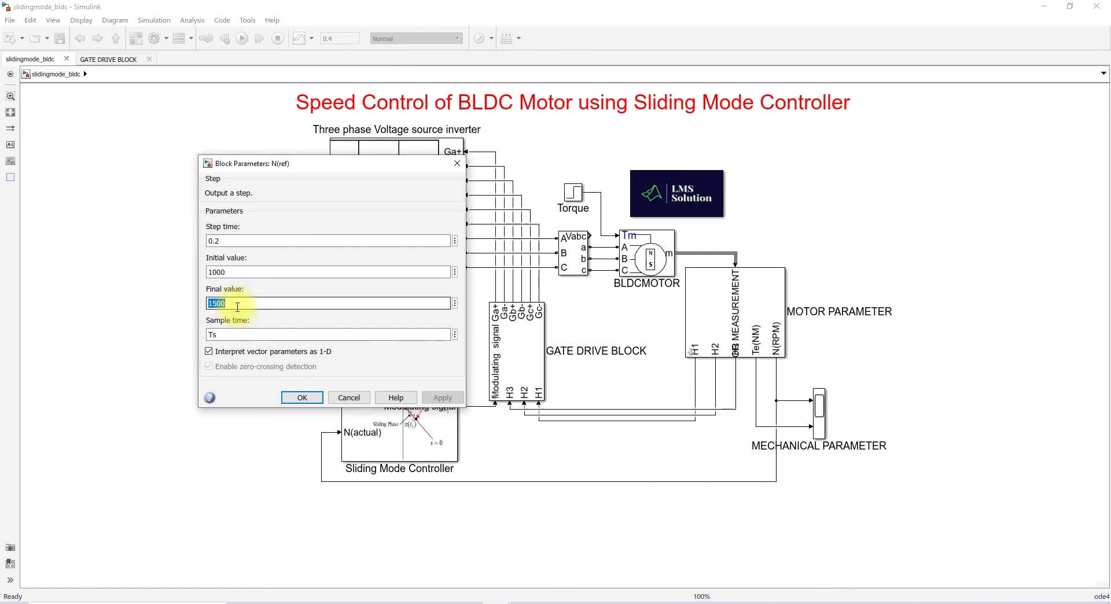
left_click(296, 398)
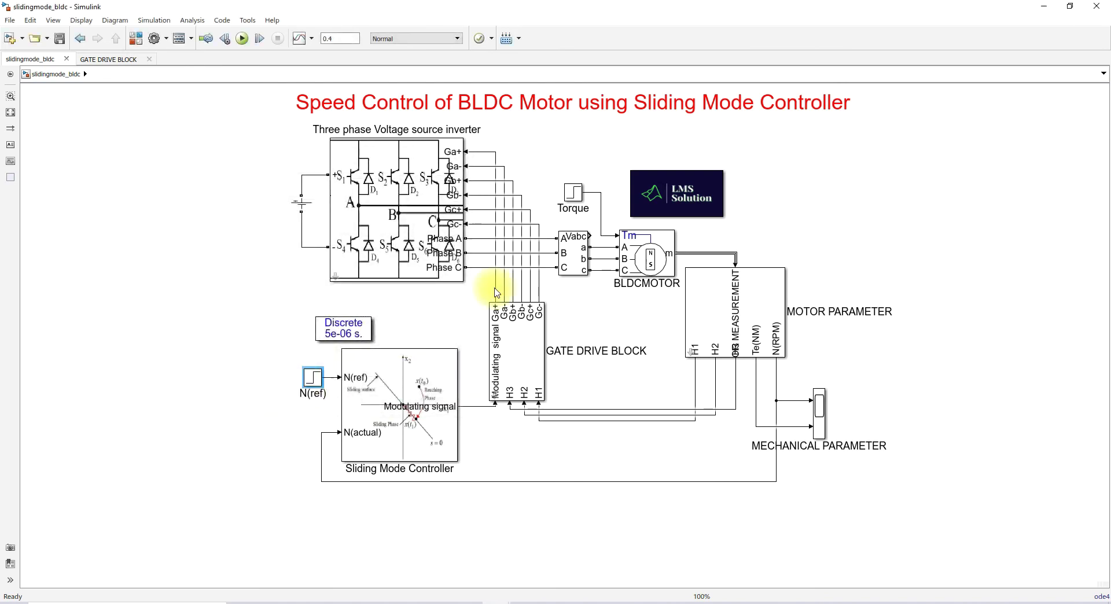
Step: Open the Torque step block's parameters, examine its initial value, and close the dialog
left_click(602, 218)
double_click(573, 197)
double_click(624, 192)
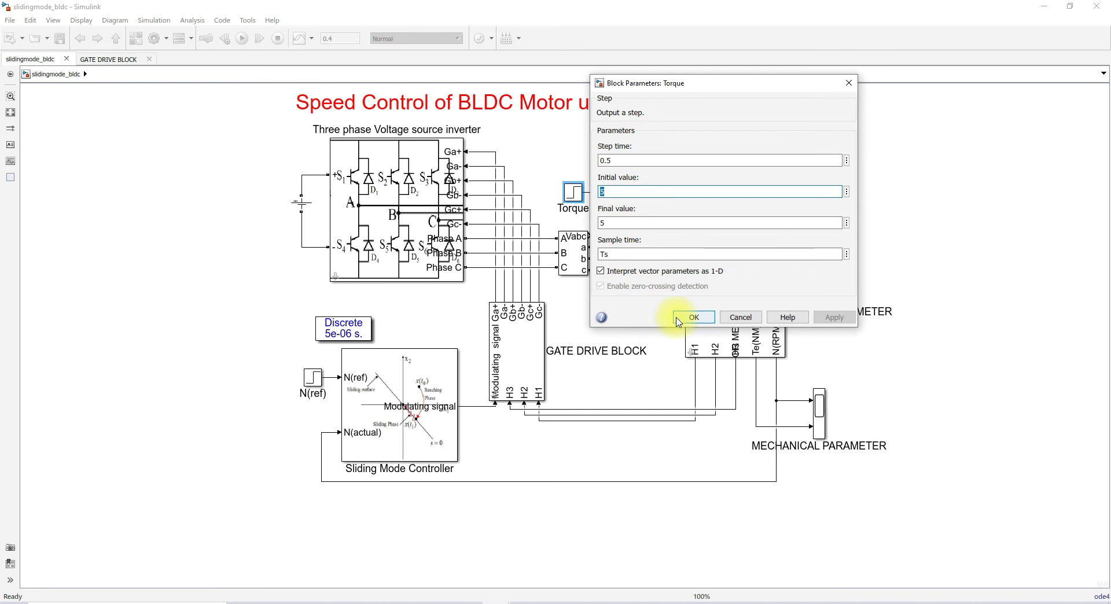
left_click(694, 317)
Step: Run the simulation and examine the speed and torque plots in the MECHANICAL PARAMETER scope, scaled to fit the axes
left_click(240, 39)
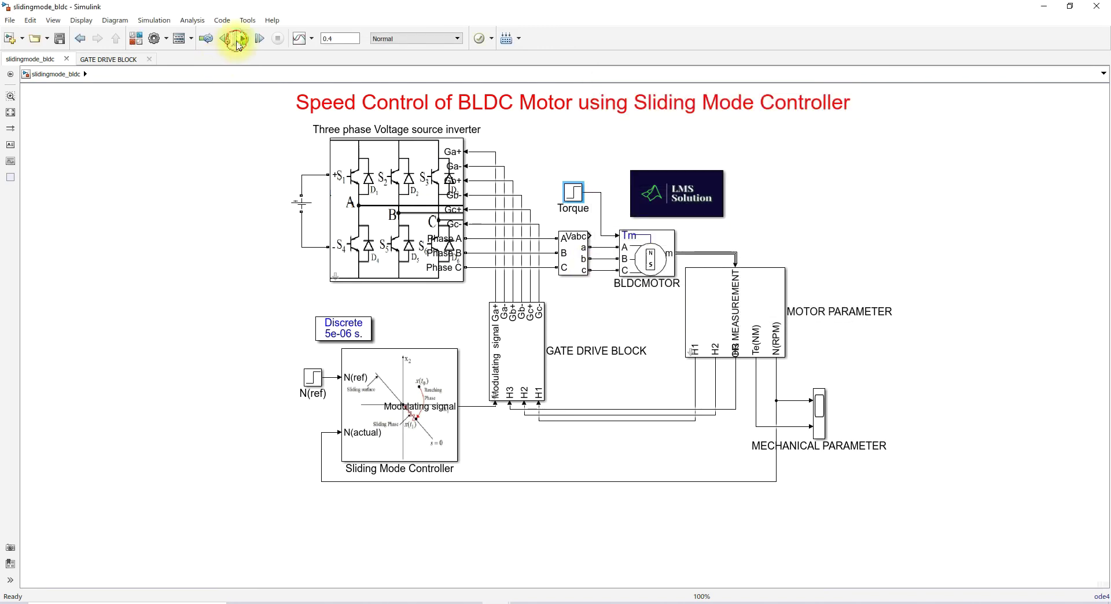
double_click(820, 407)
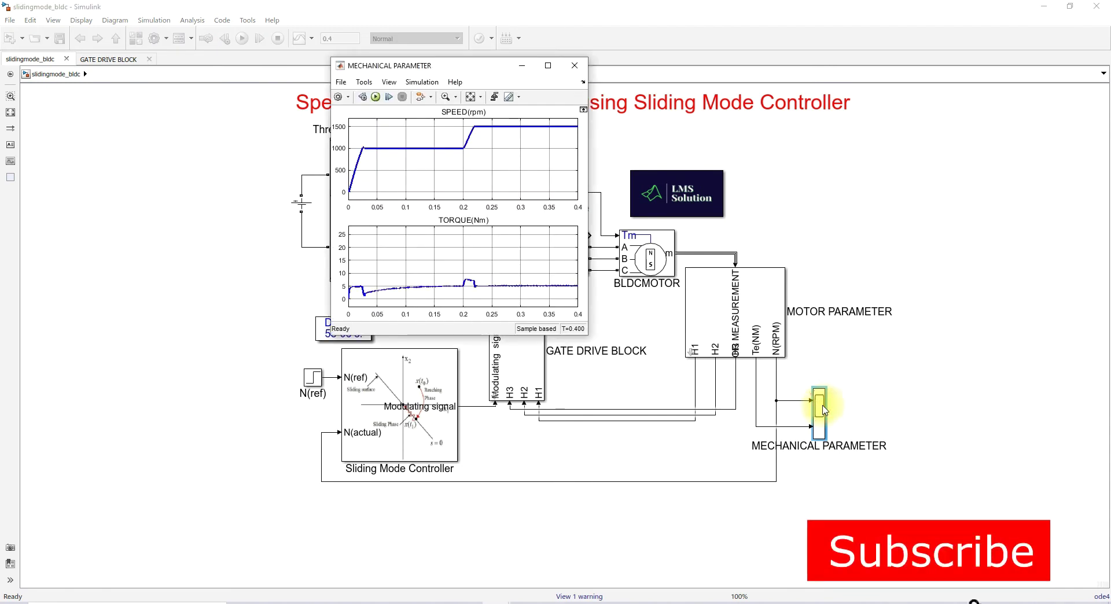
left_click(471, 97)
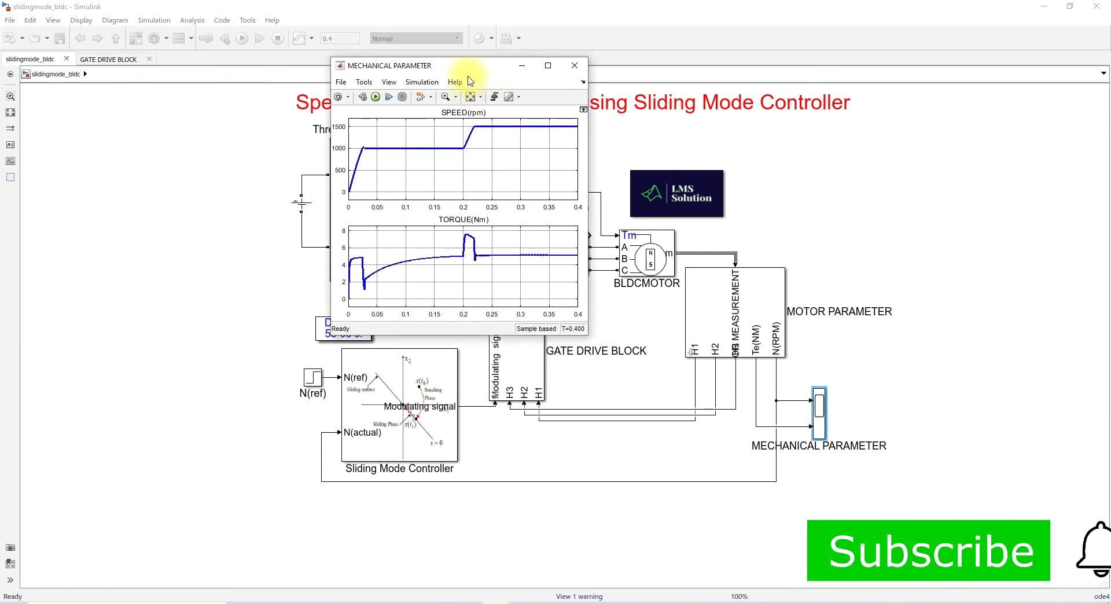
left_click_drag(470, 66, 506, 66)
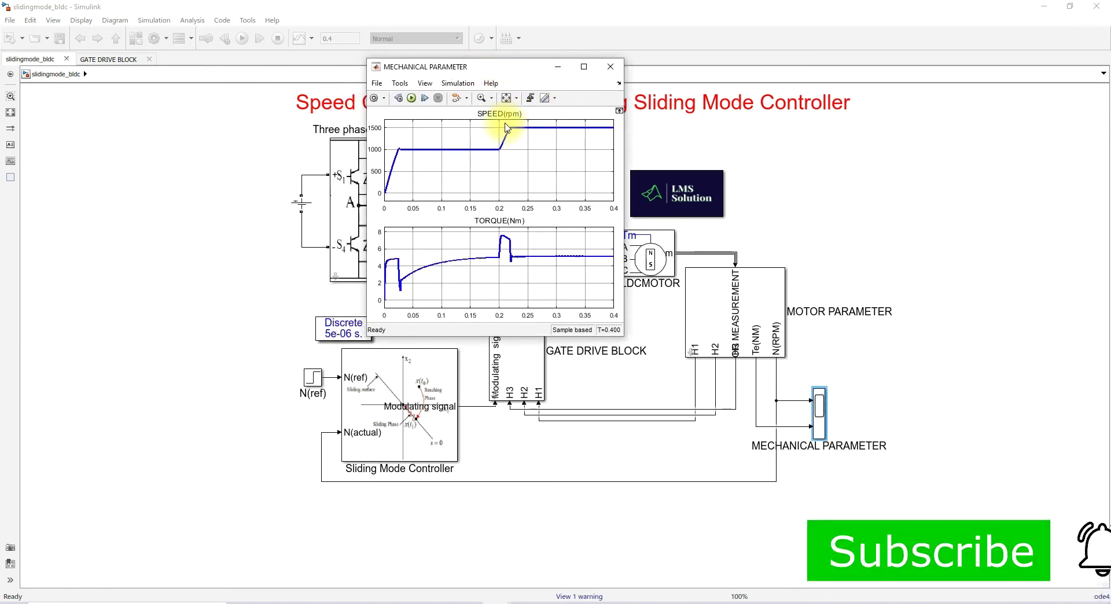
key("F9")
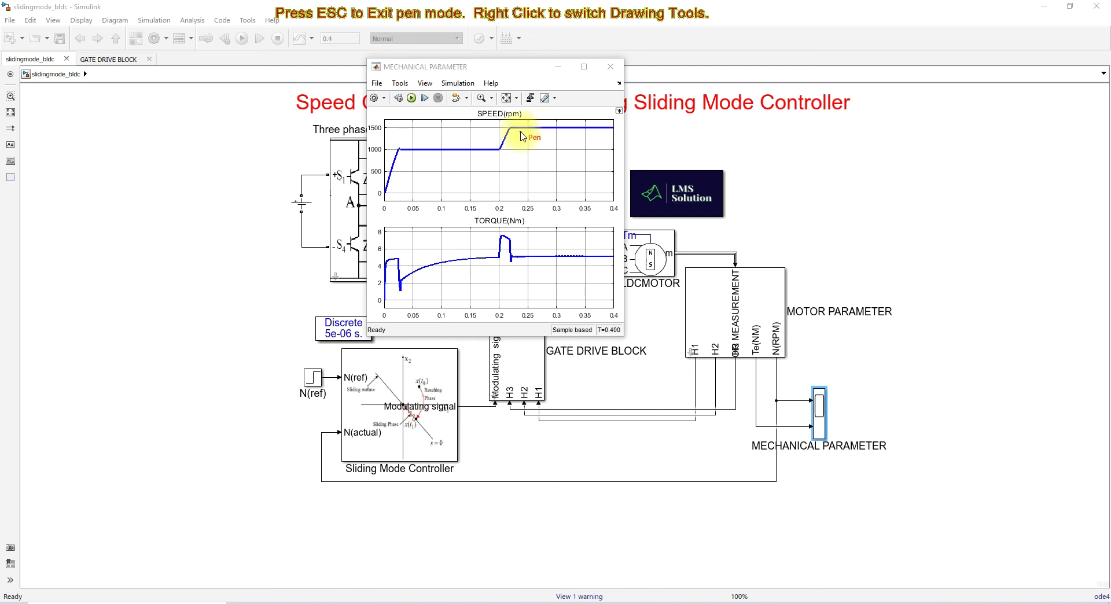
key("Escape")
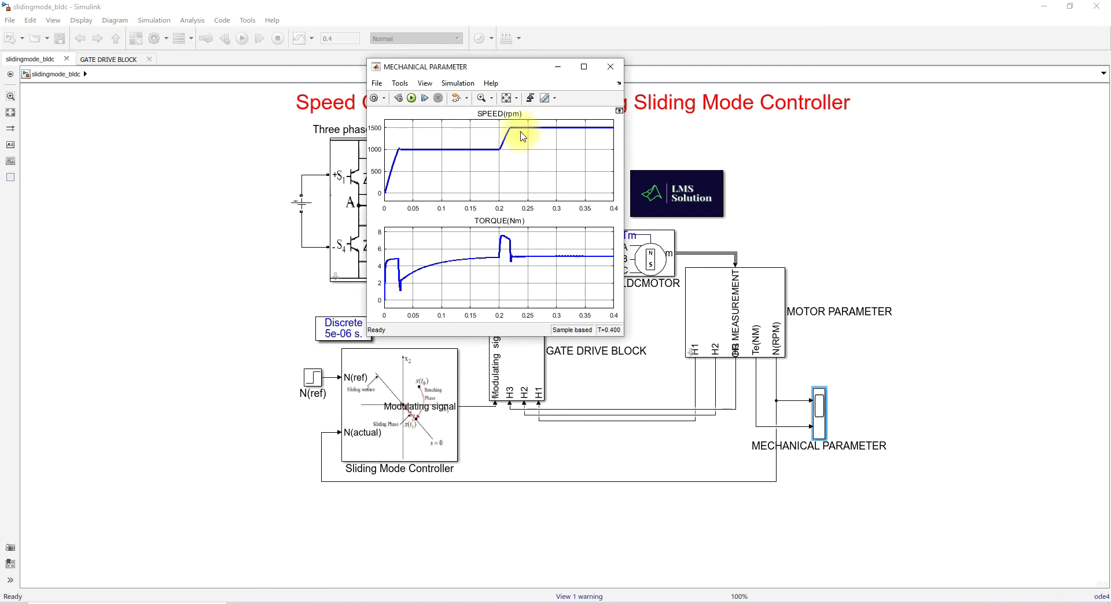
Step: Zoom the speed plot vertically on the overshoot at the 1000 rpm level, and restore the full axes
left_click(491, 98)
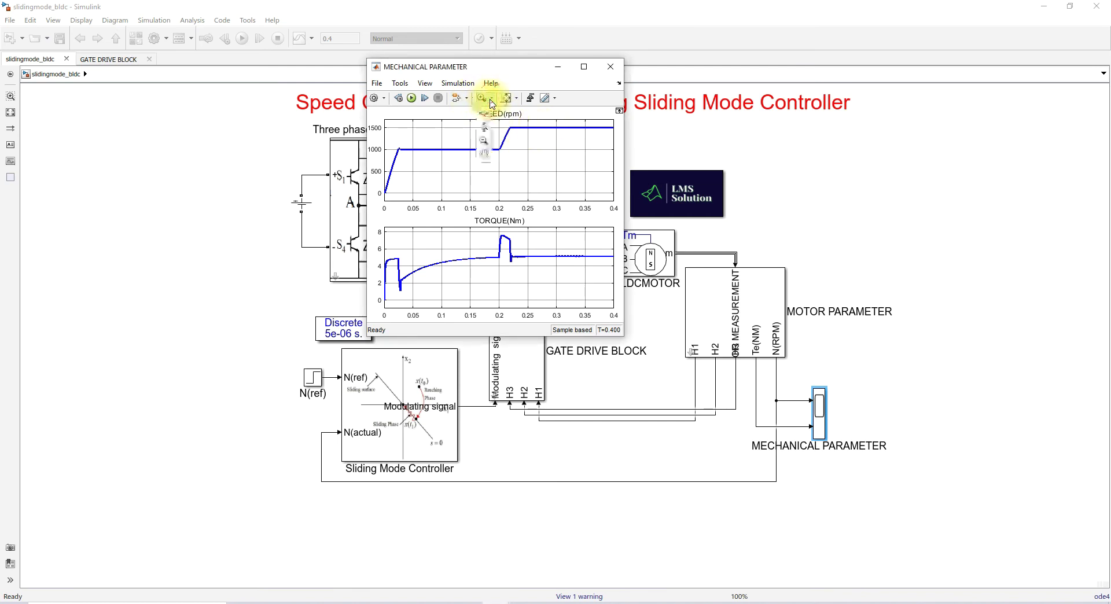
left_click(485, 126)
mouse_move(399, 153)
left_mouse_down()
mouse_move(401, 144)
mouse_move(397, 163)
left_mouse_up()
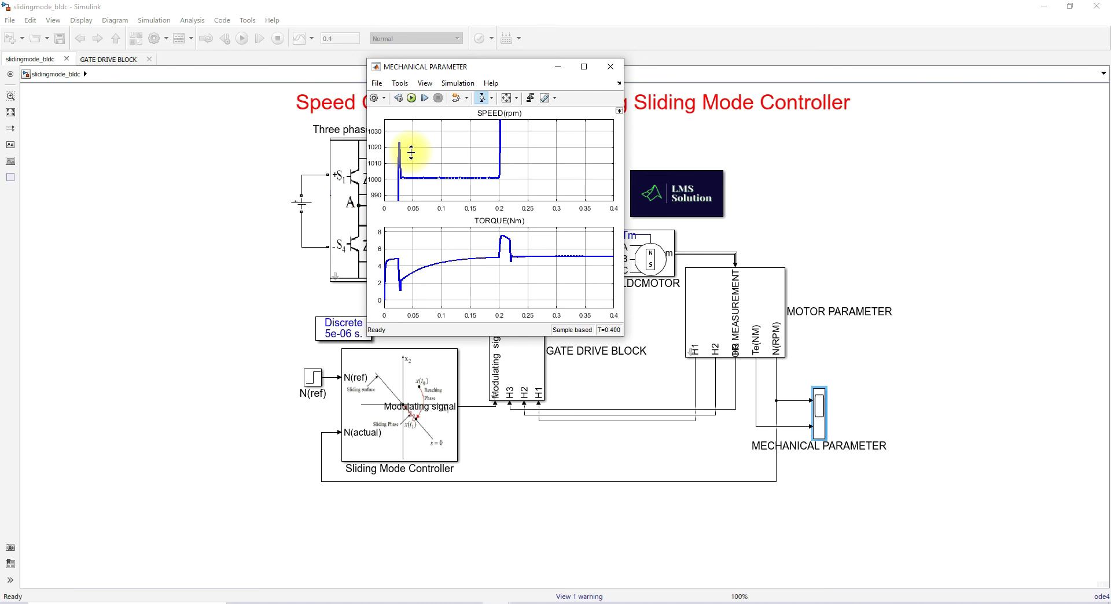
left_click(506, 98)
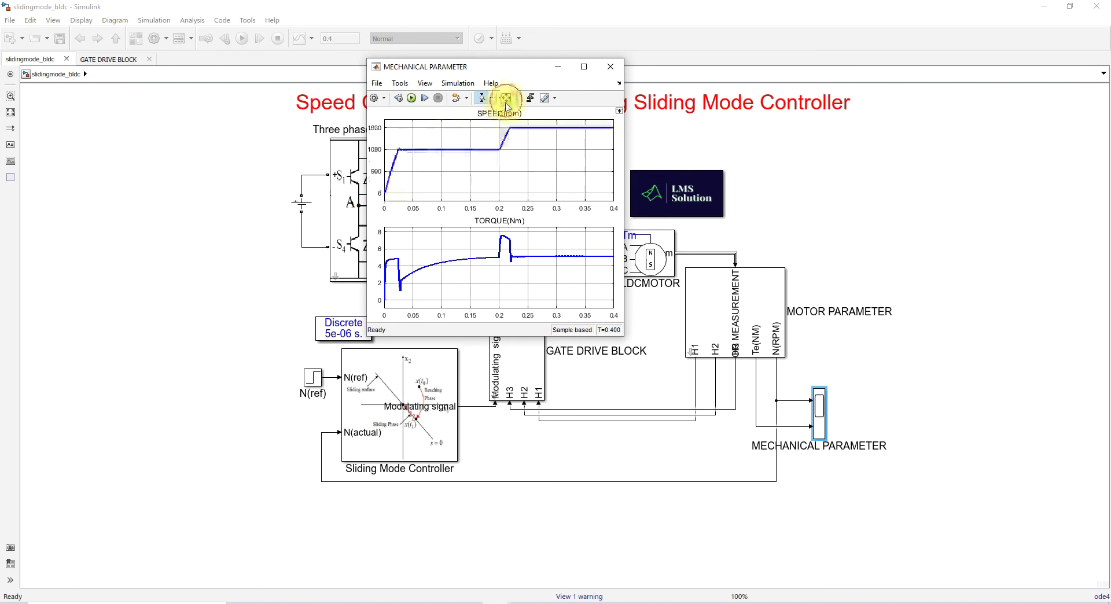
Step: Zoom the speed plot vertically on the overshoot at the 1500 rpm level
left_click(513, 132)
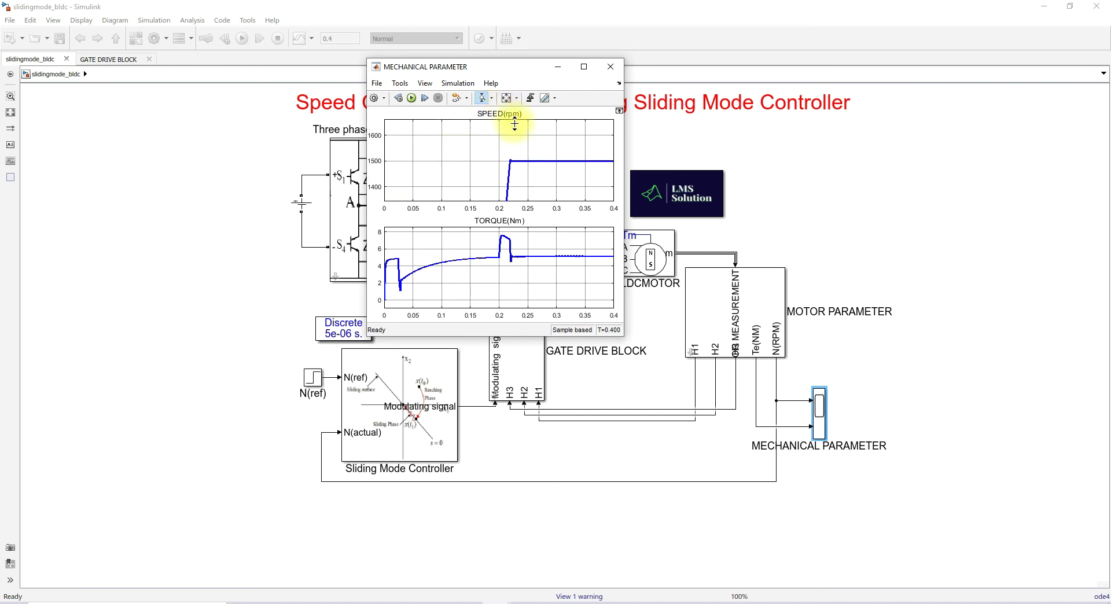
left_click(515, 151)
left_click(512, 157)
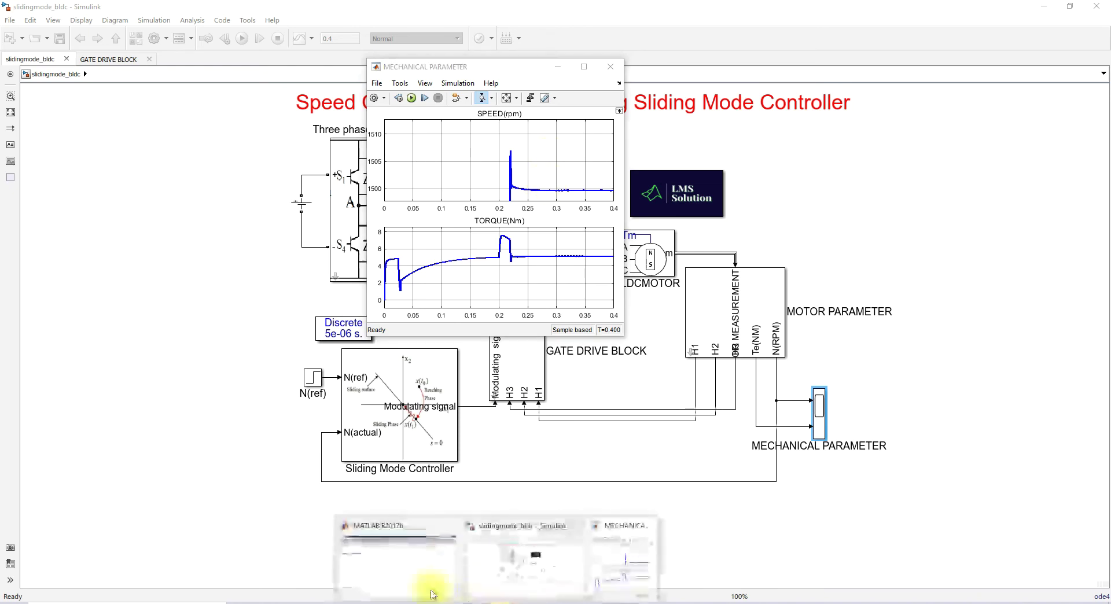
Step: Switch to MATLAB and calculate the overshoot ratios 20/1000 and 6/1500 in the Command Window
left_click(350, 570)
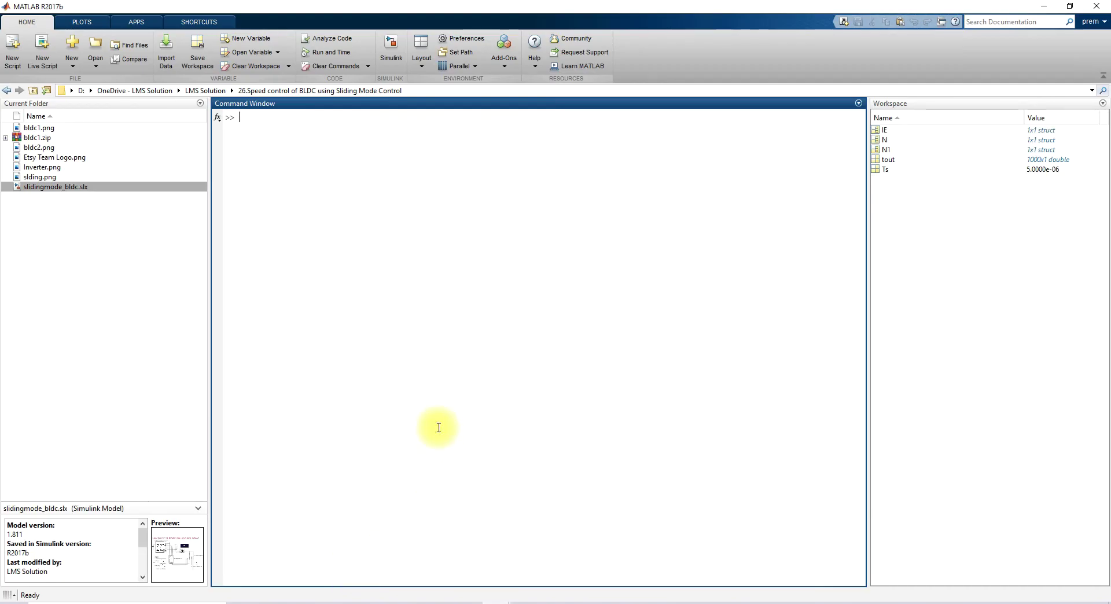
type("20/1000")
key("Return")
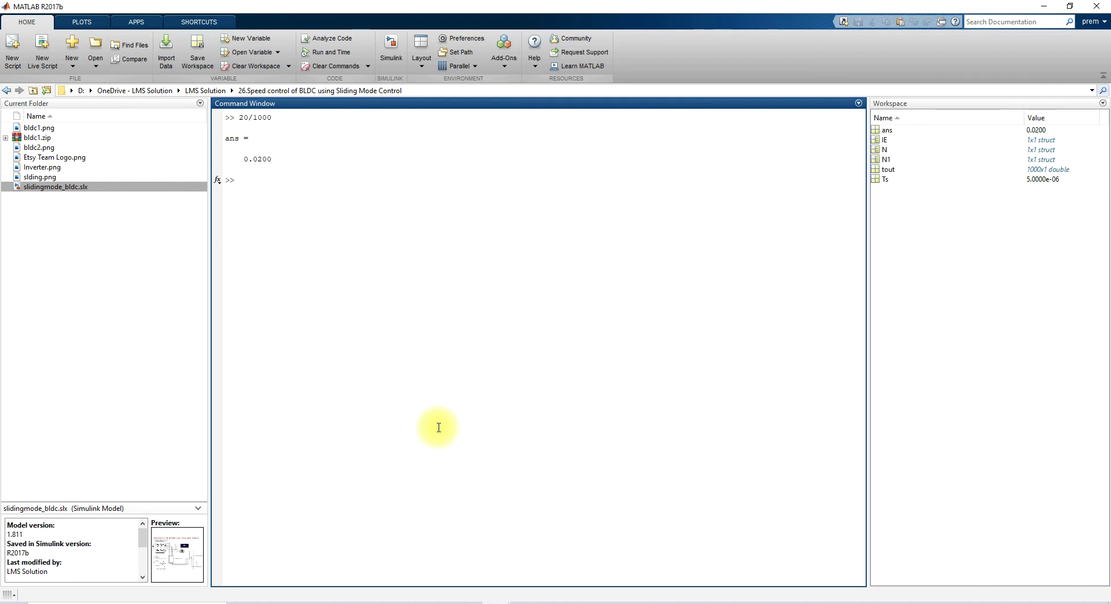
type("6/1500")
key("Return")
Step: Switch back to the Simulink model and its MECHANICAL PARAMETER scope, and scale the scope's axes to show the full plots
mouse_move(489, 598)
left_click(521, 564)
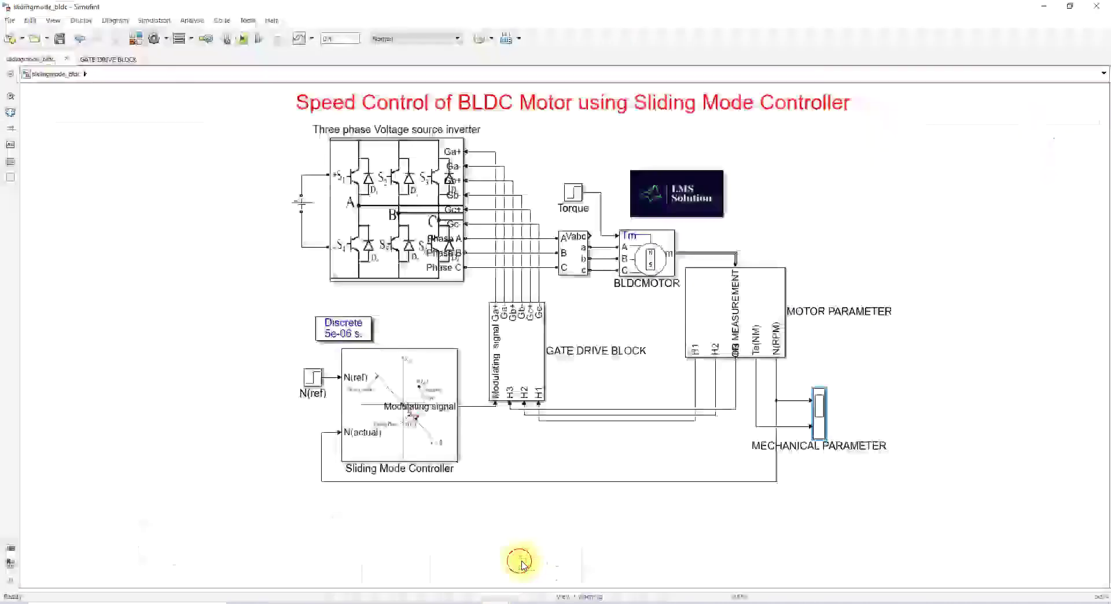
left_click(636, 568)
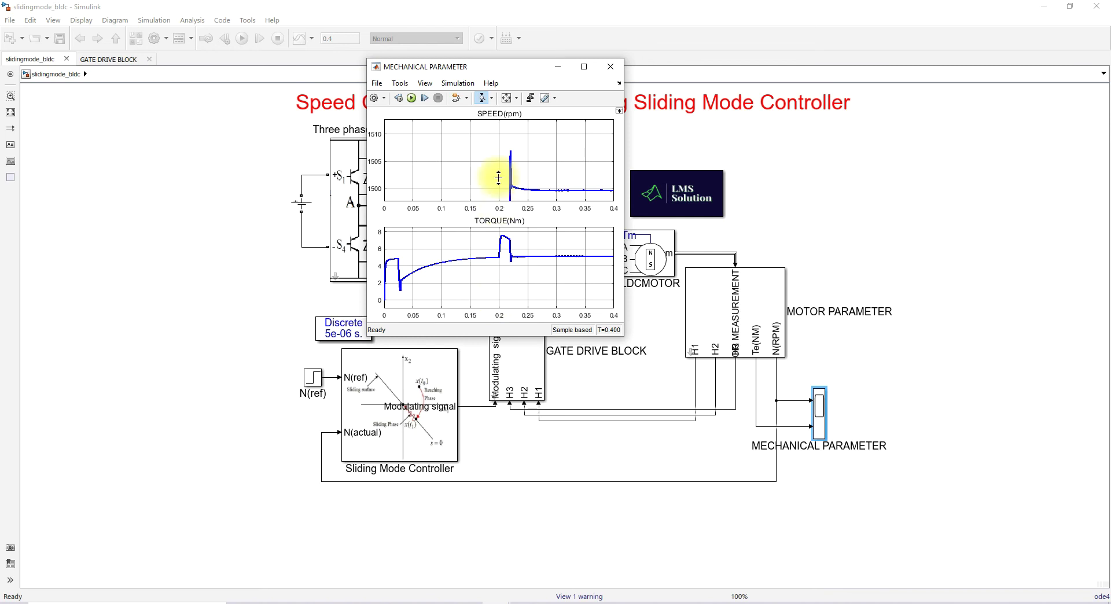
left_click(505, 98)
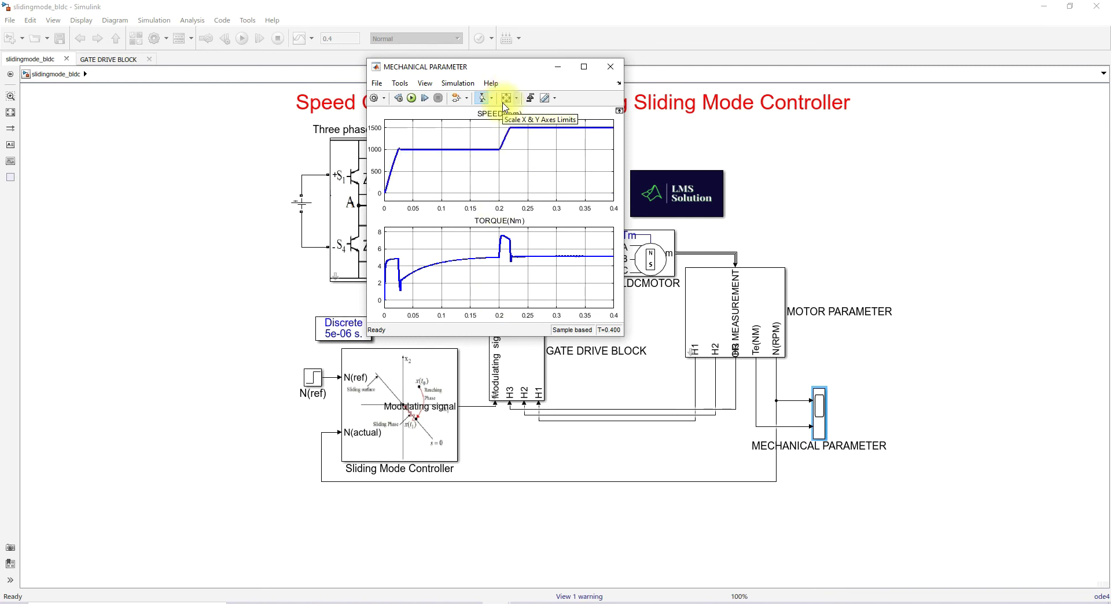
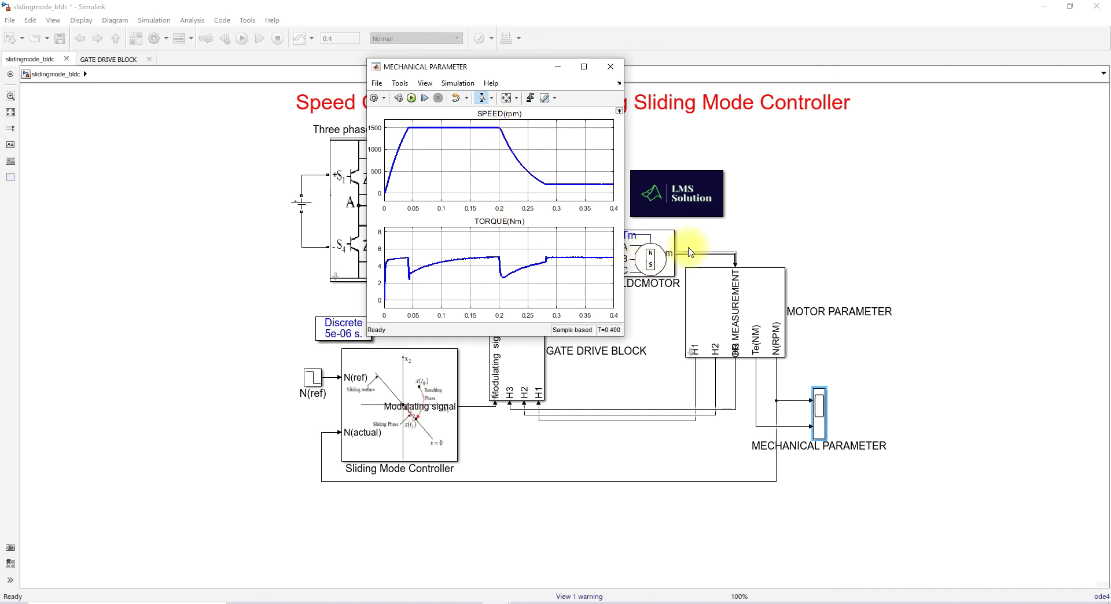
Step: Examine the new speed response, zoom vertically on its final level near 200 rpm, and restore the full axes
key("ctrl+shift+d")
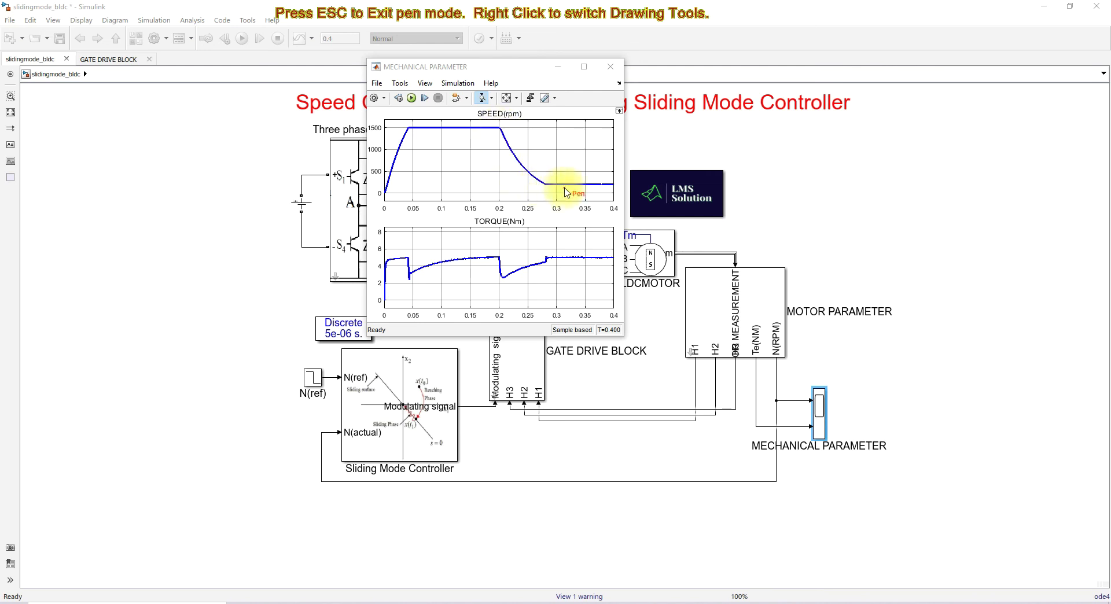
key("Escape")
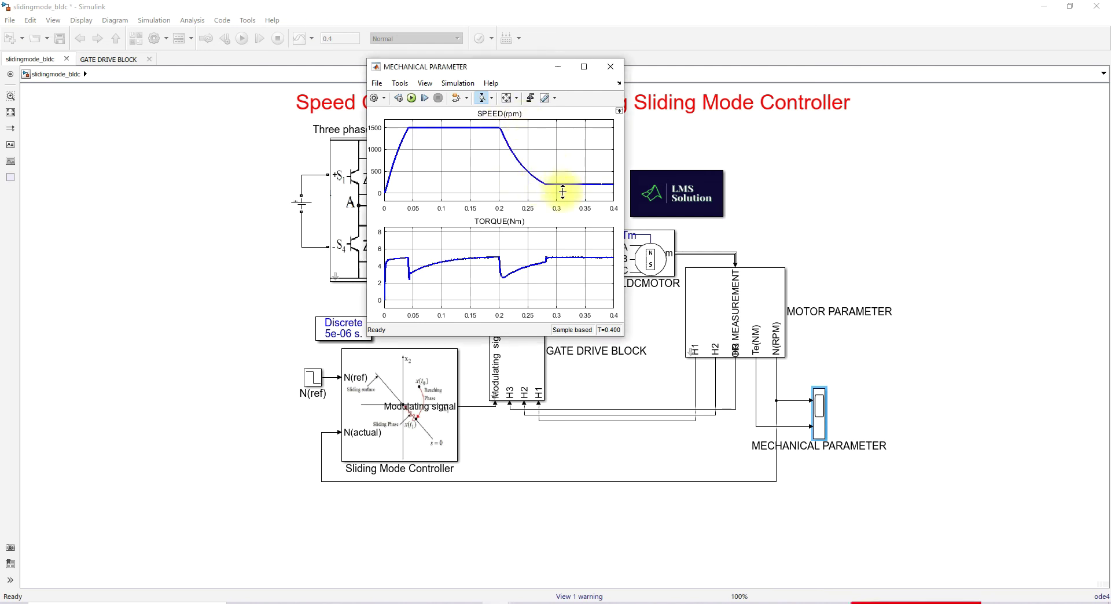
left_click(564, 184)
left_click(565, 155)
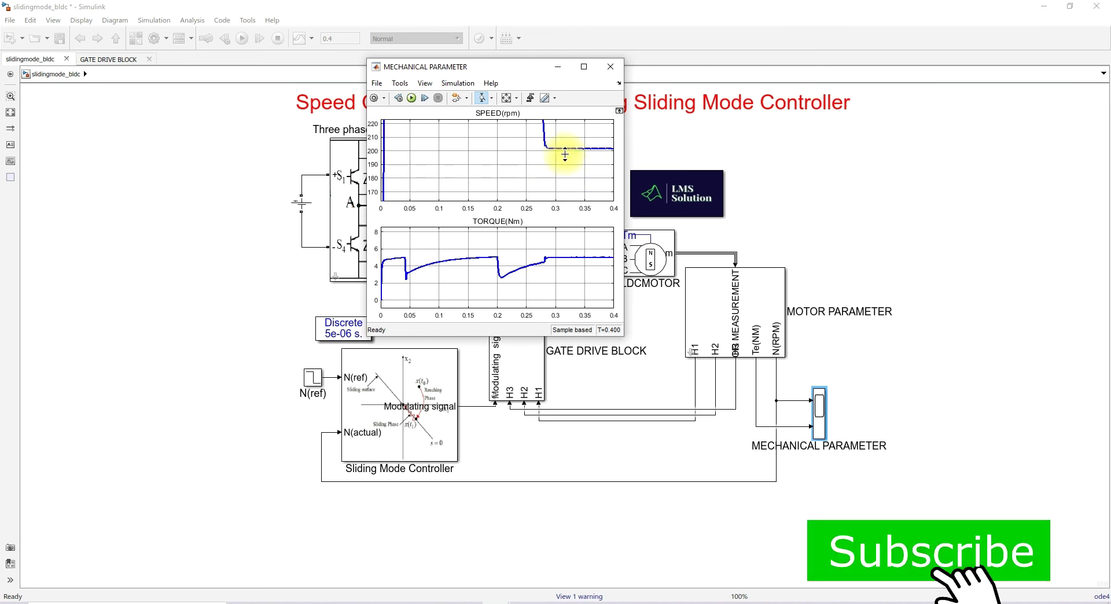
left_click(563, 155)
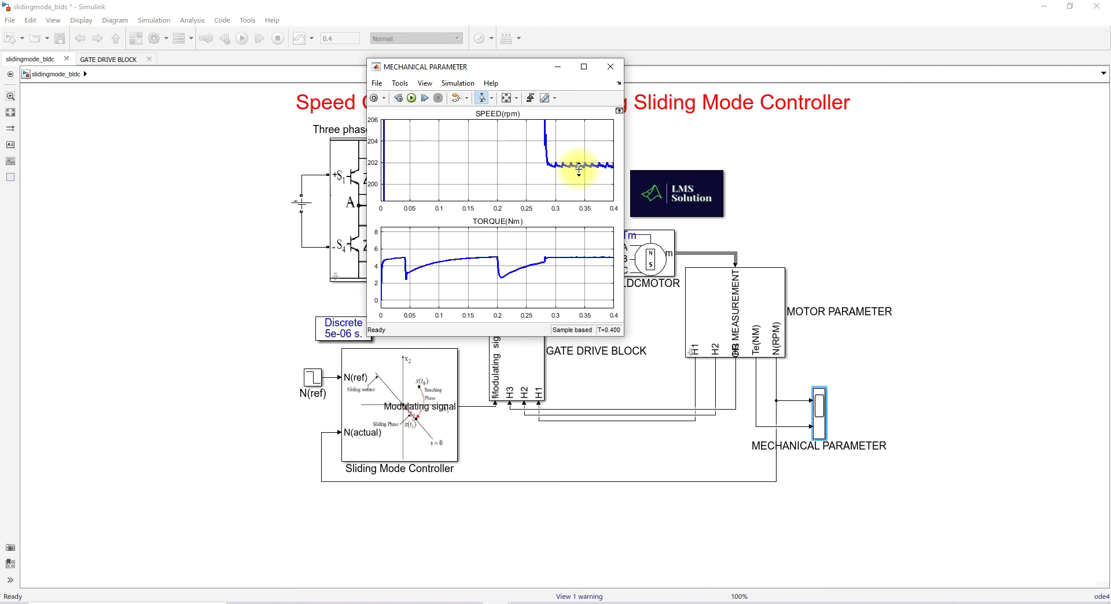
left_click(507, 98)
Step: Zoom the speed plot vertically on the initial 1500 rpm level, restore the full axes, and return to the model window
left_click(480, 136)
left_click(478, 136)
left_click_drag(466, 158, 466, 145)
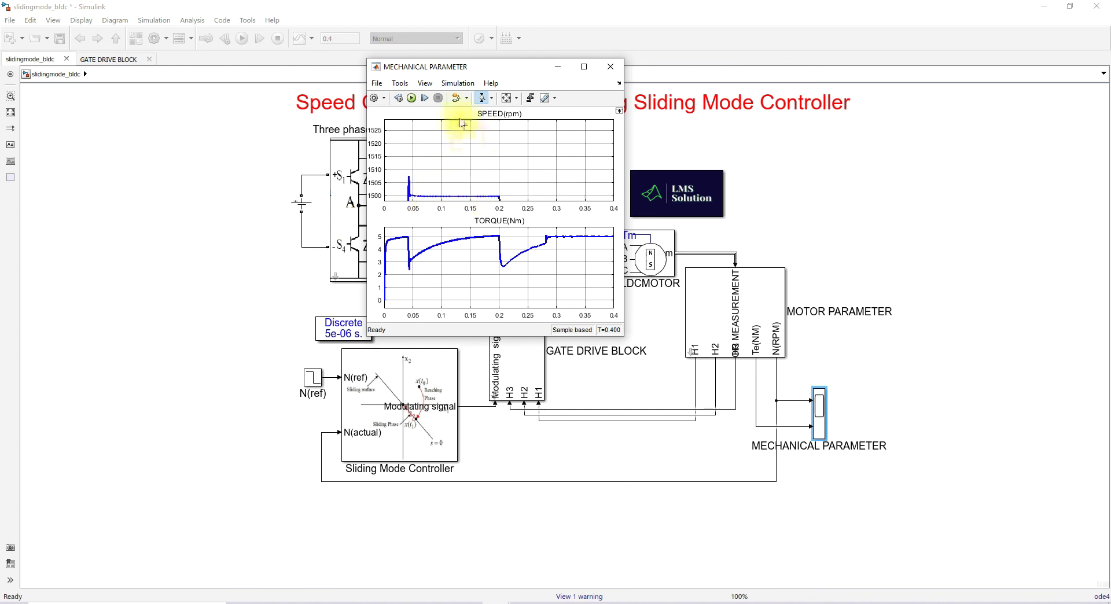
left_click(506, 100)
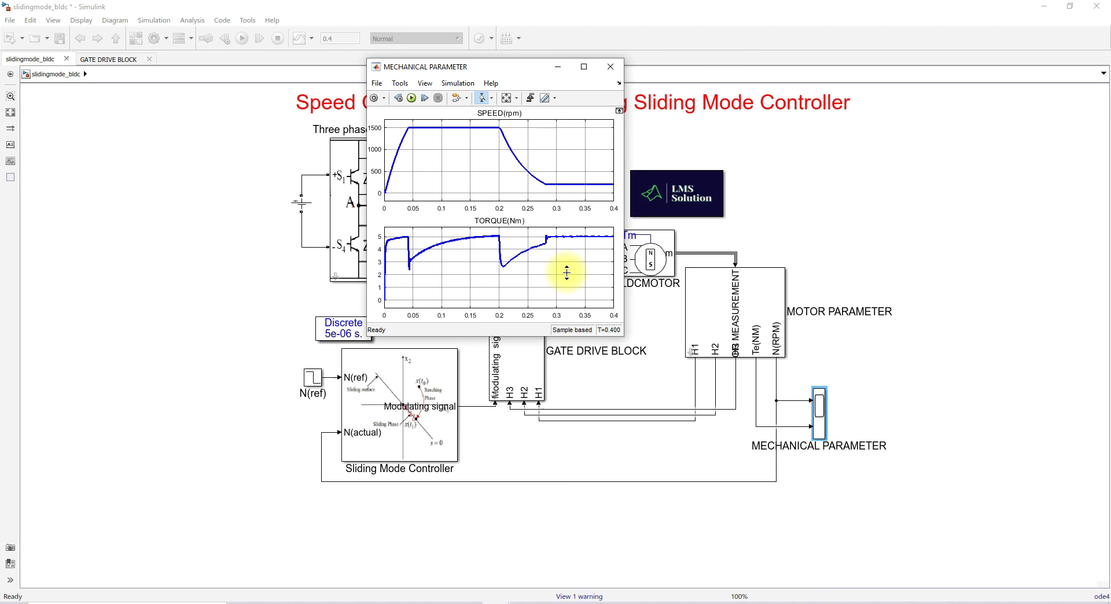
left_click(280, 323)
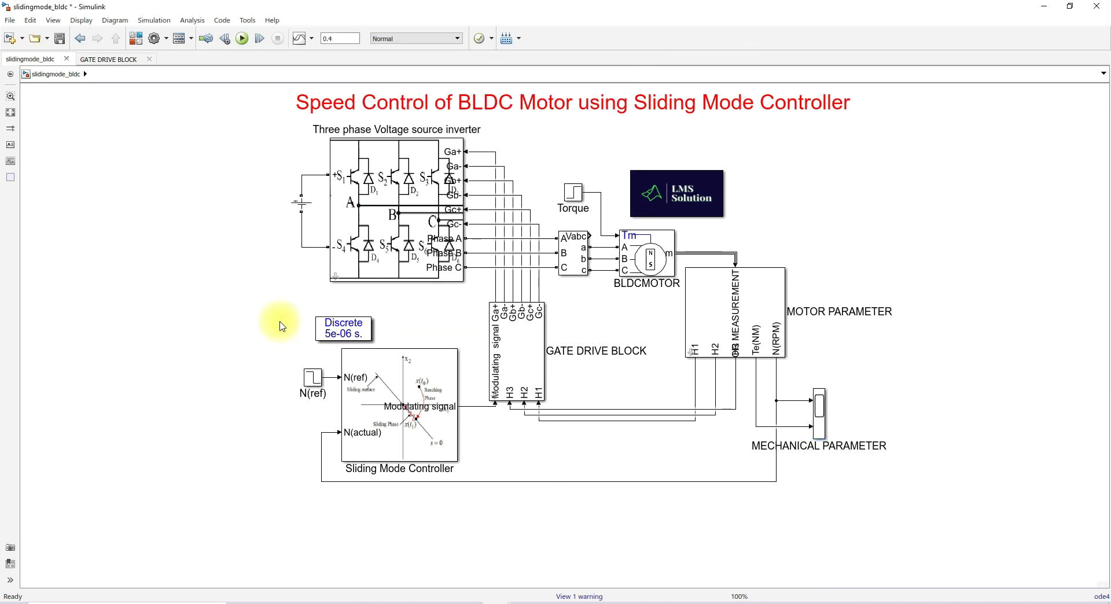